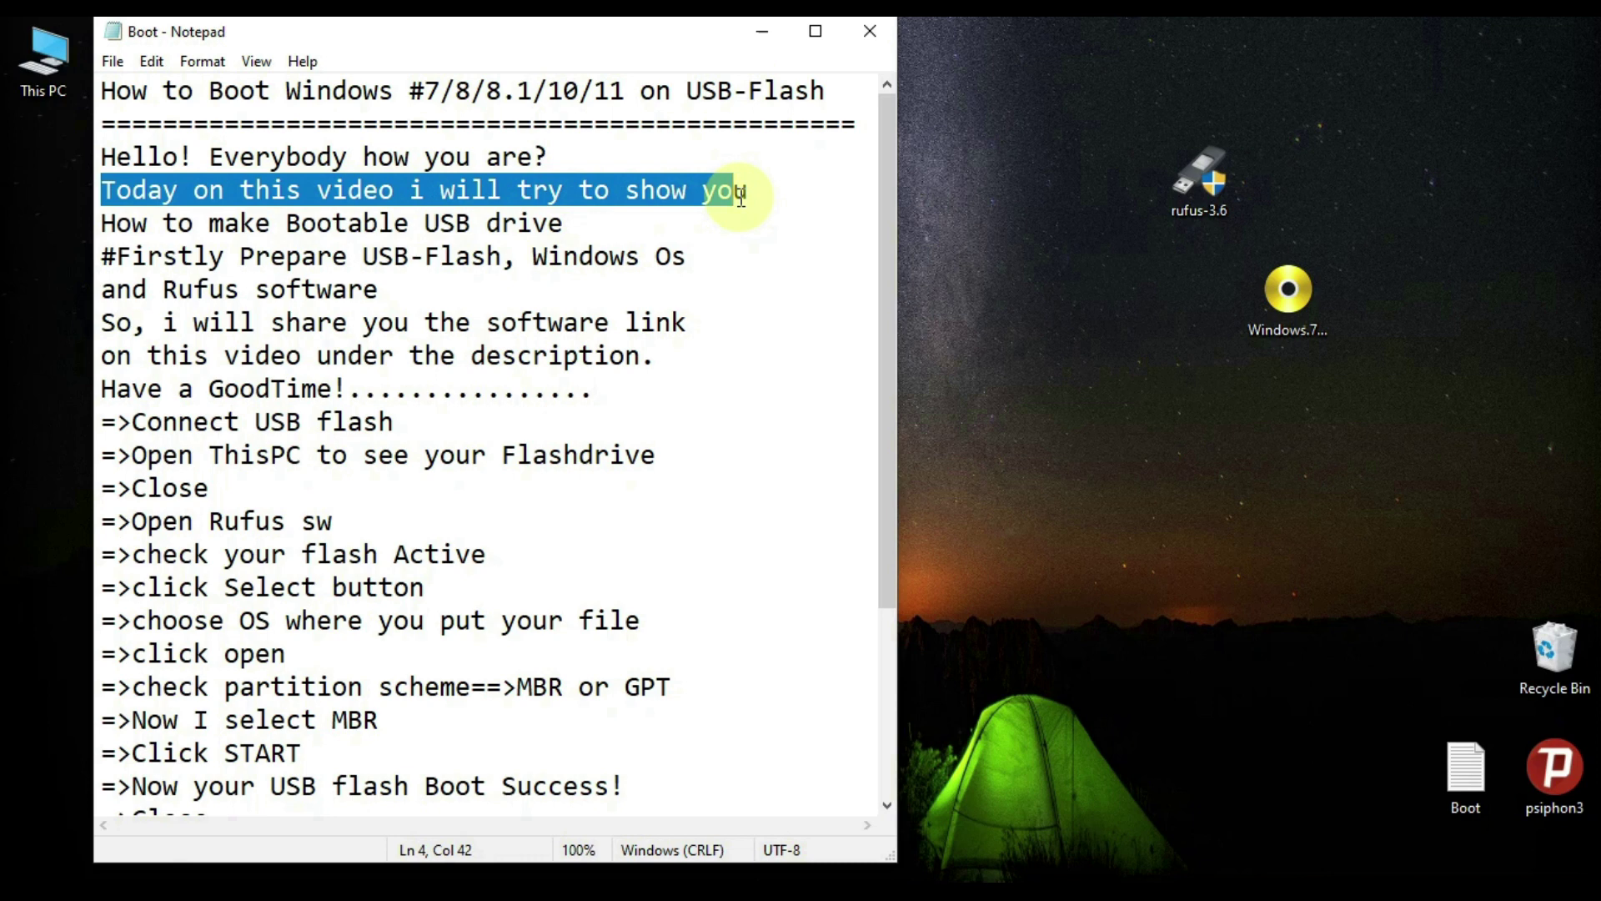
Read through the introductory lines of the Boot notes, highlighting the topic, the required items and the software link remark.
{"action": "left_click", "coordinate": [115, 223]}
{"action": "left_click_drag", "start_coordinate": [116, 224], "coordinate": [167, 220]}
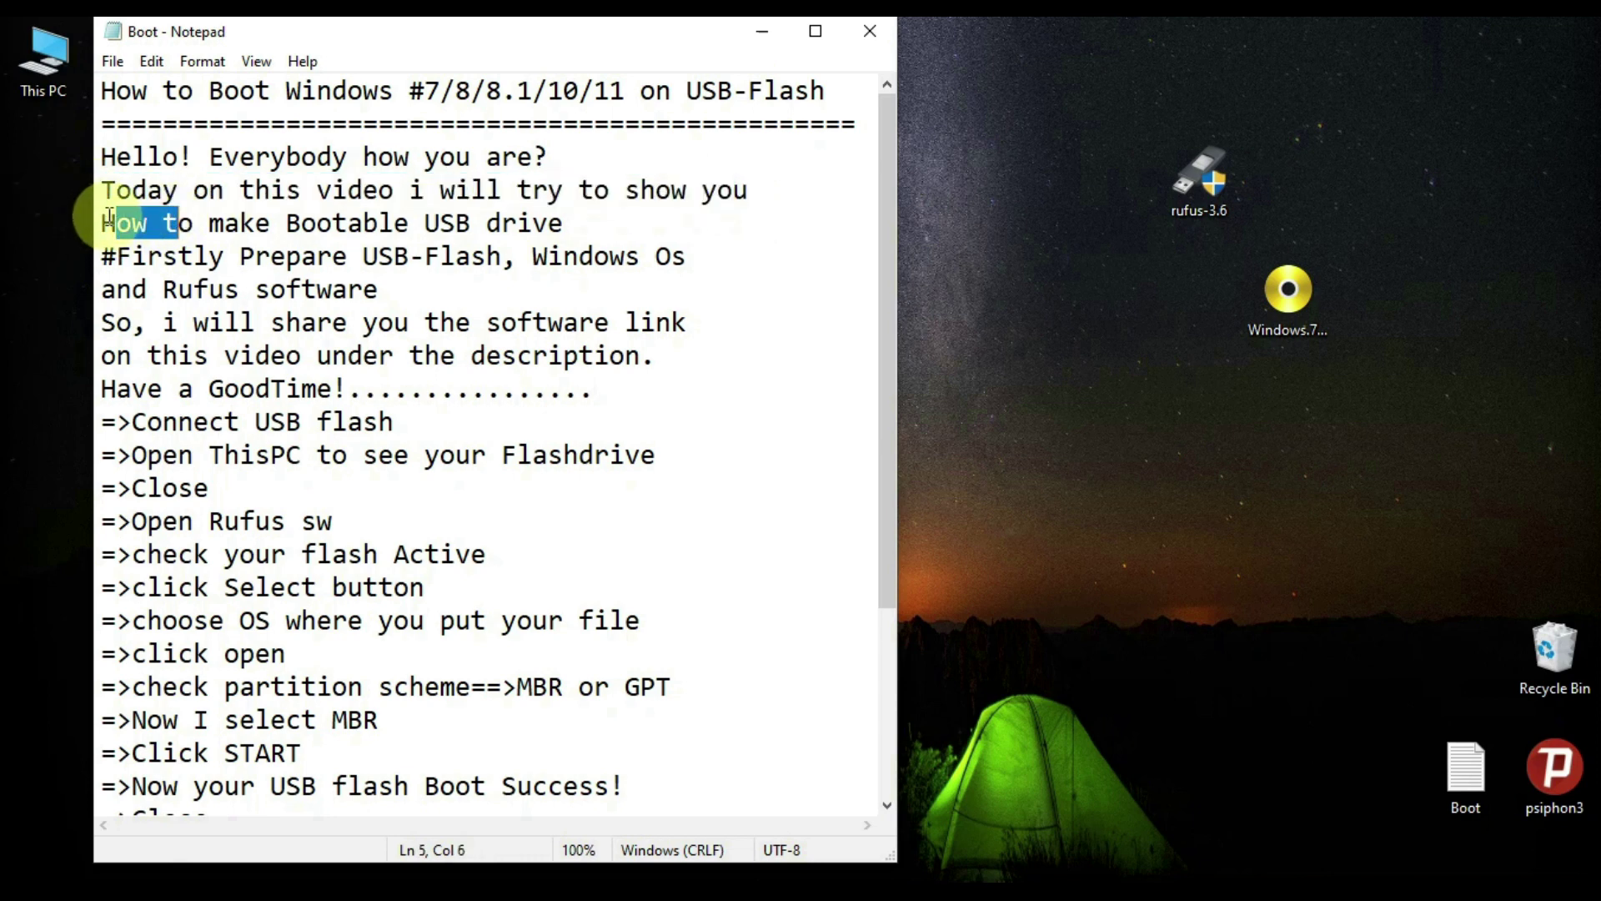
{"action": "left_click_drag", "start_coordinate": [103, 221], "coordinate": [543, 222]}
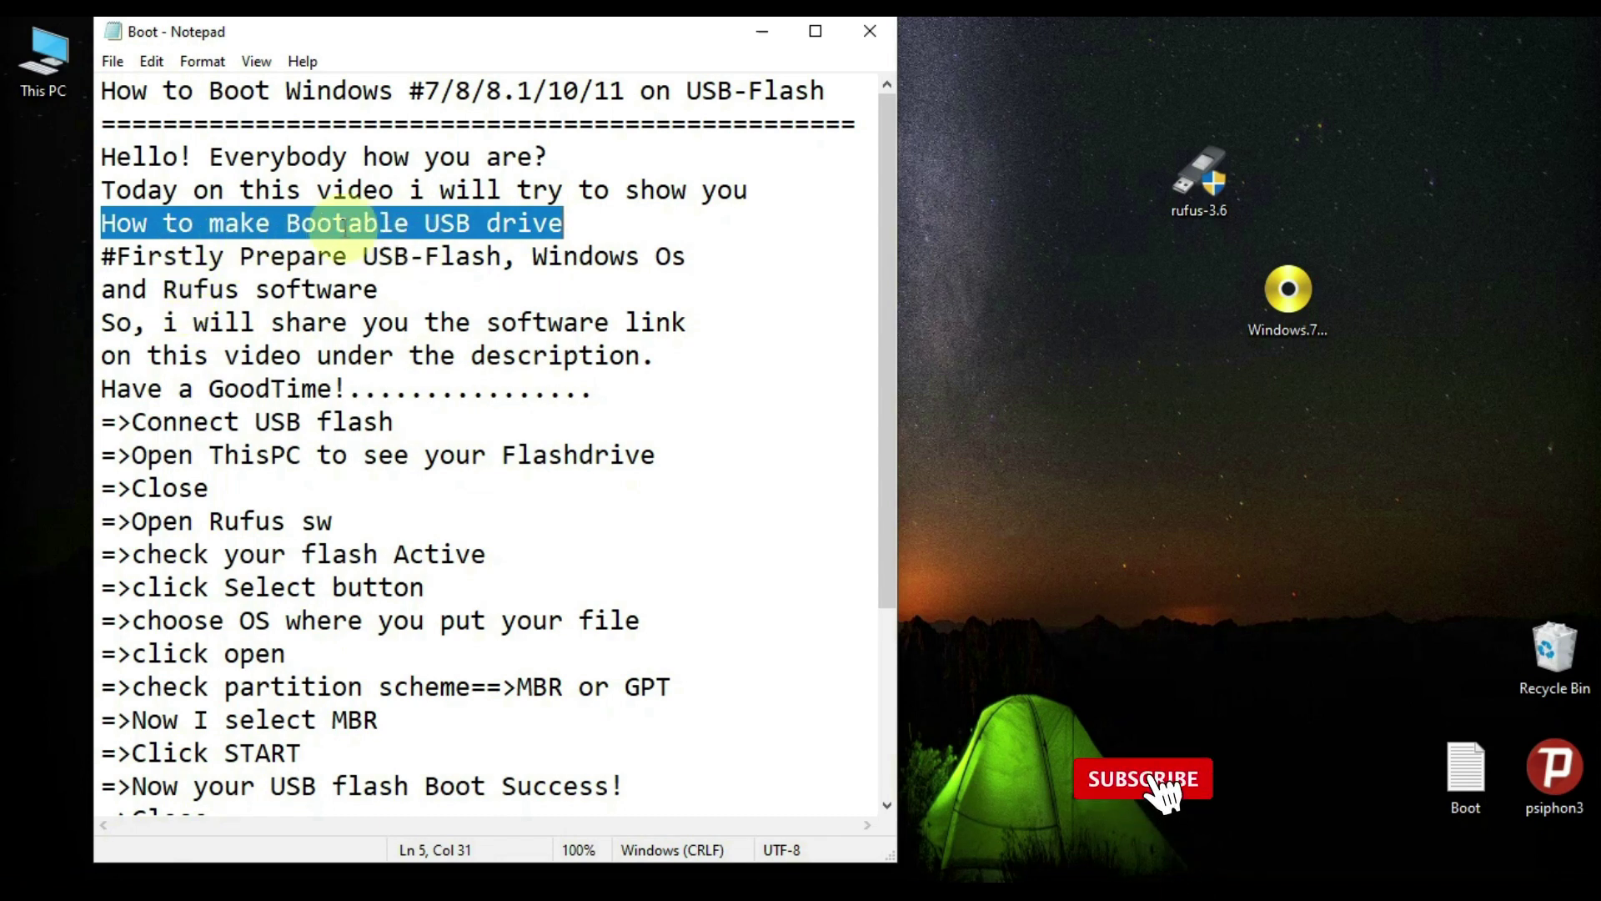
{"action": "left_click_drag", "start_coordinate": [115, 256], "coordinate": [214, 262]}
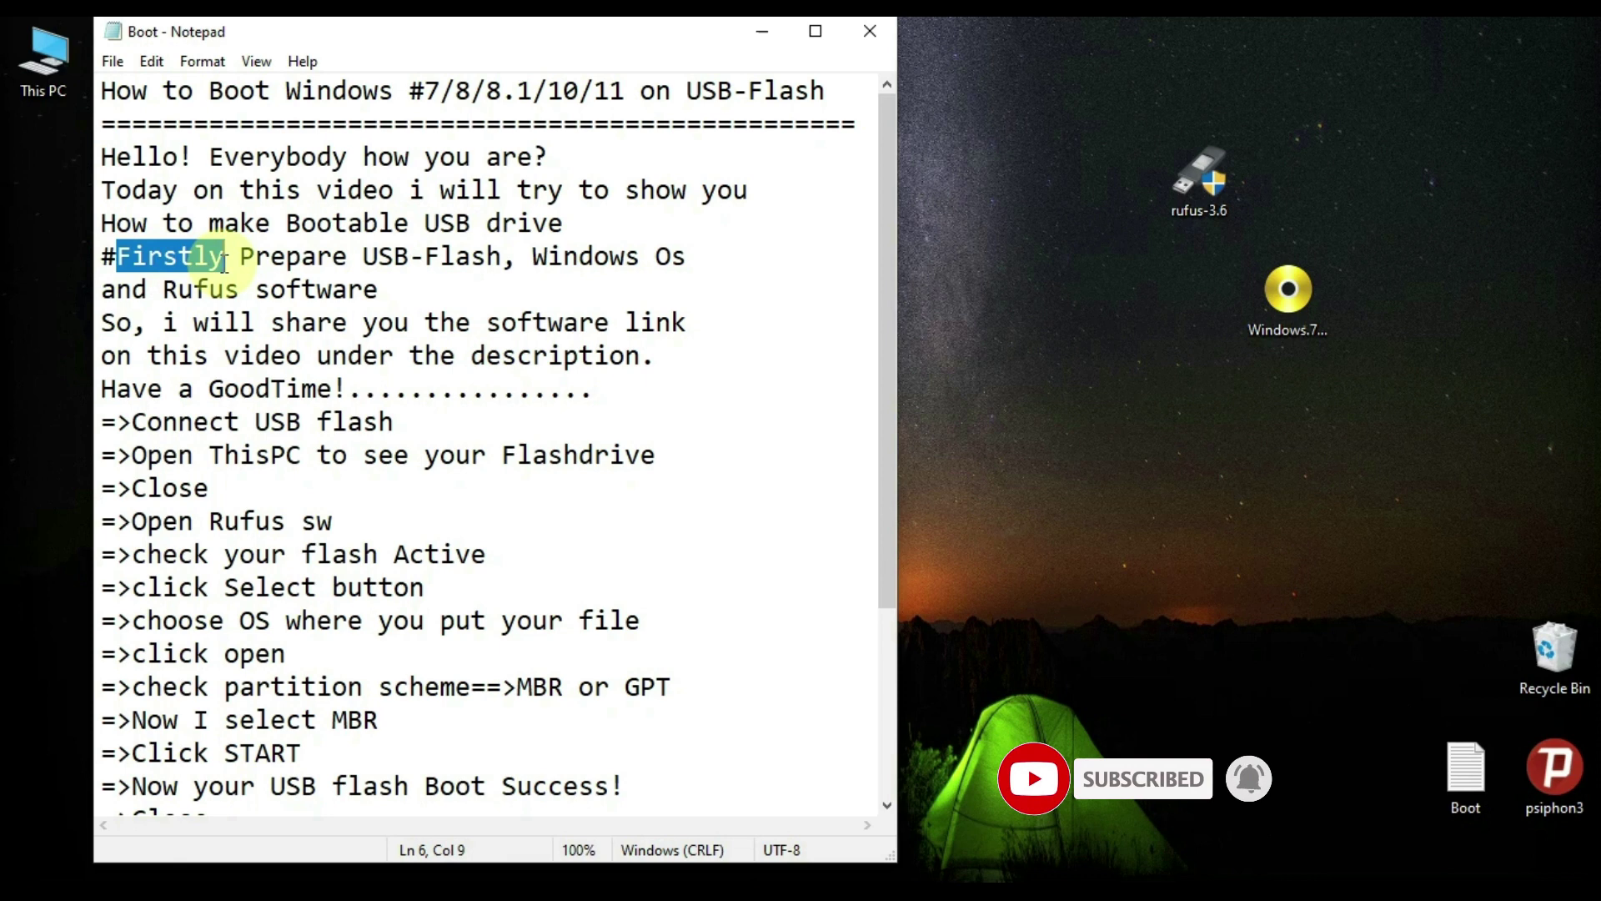
{"action": "left_click_drag", "start_coordinate": [242, 267], "coordinate": [506, 273]}
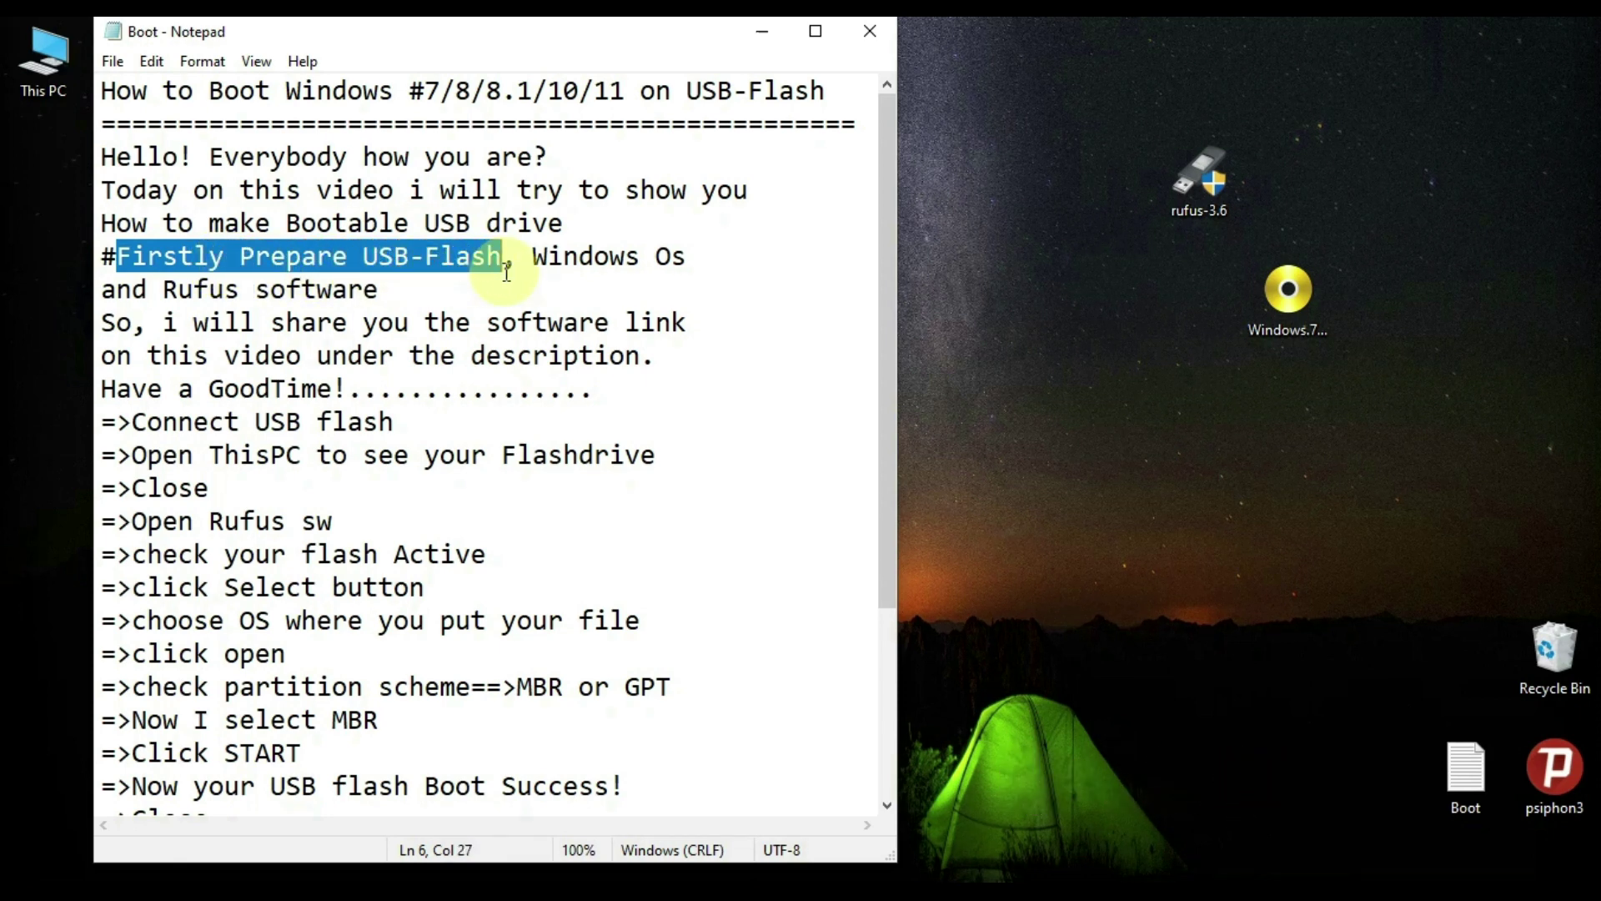
{"action": "left_click_drag", "start_coordinate": [517, 271], "coordinate": [381, 301]}
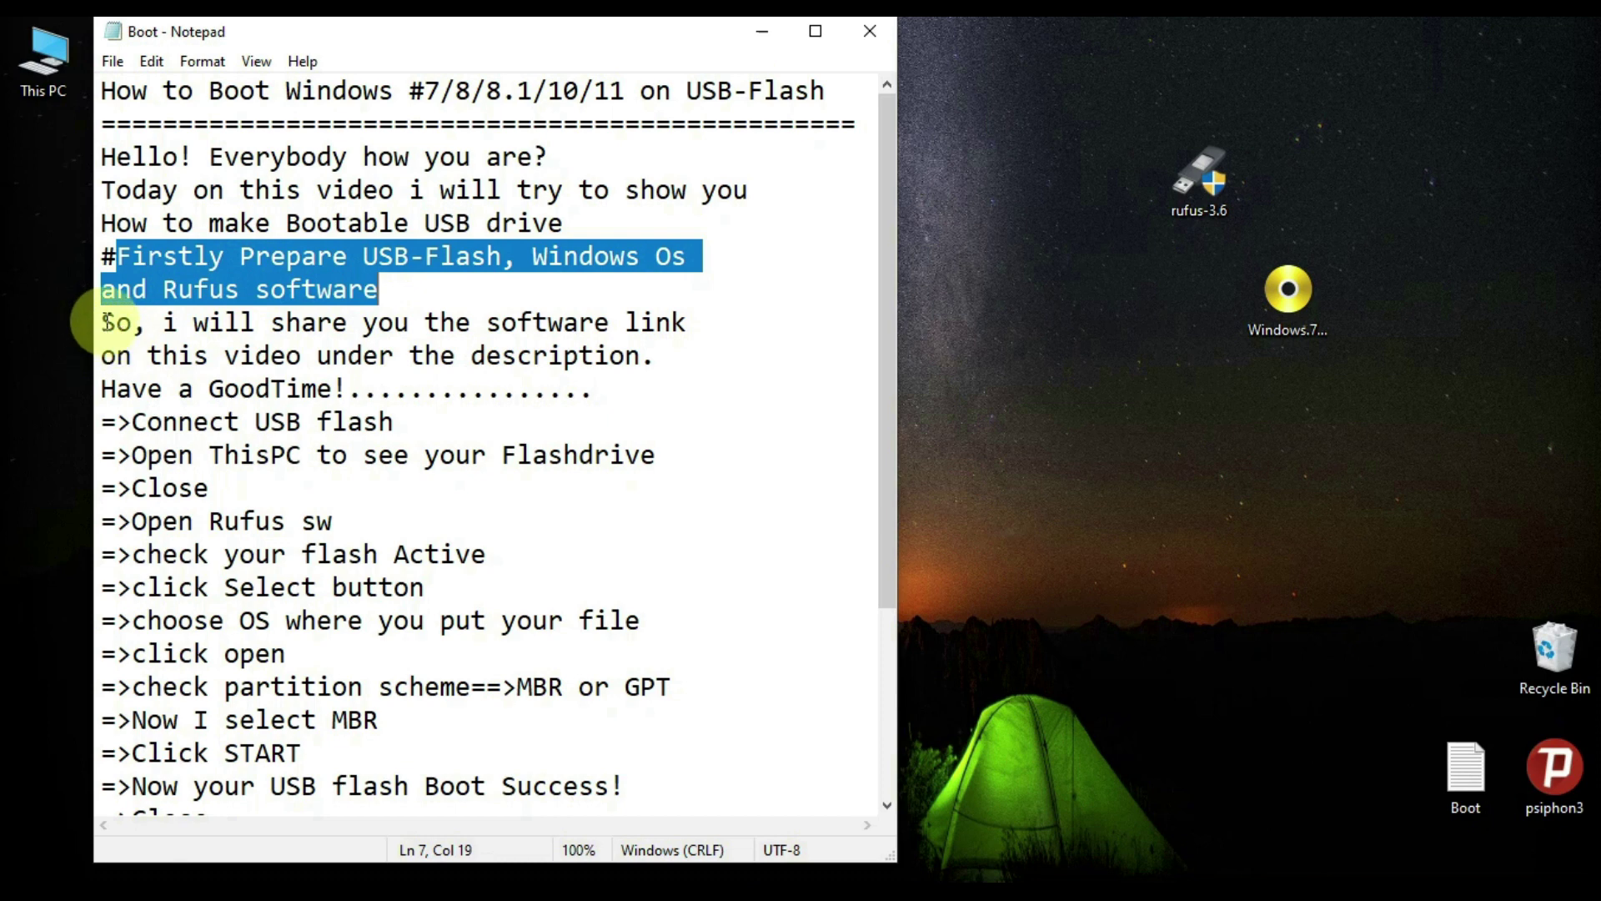
{"action": "left_click_drag", "start_coordinate": [101, 324], "coordinate": [678, 340]}
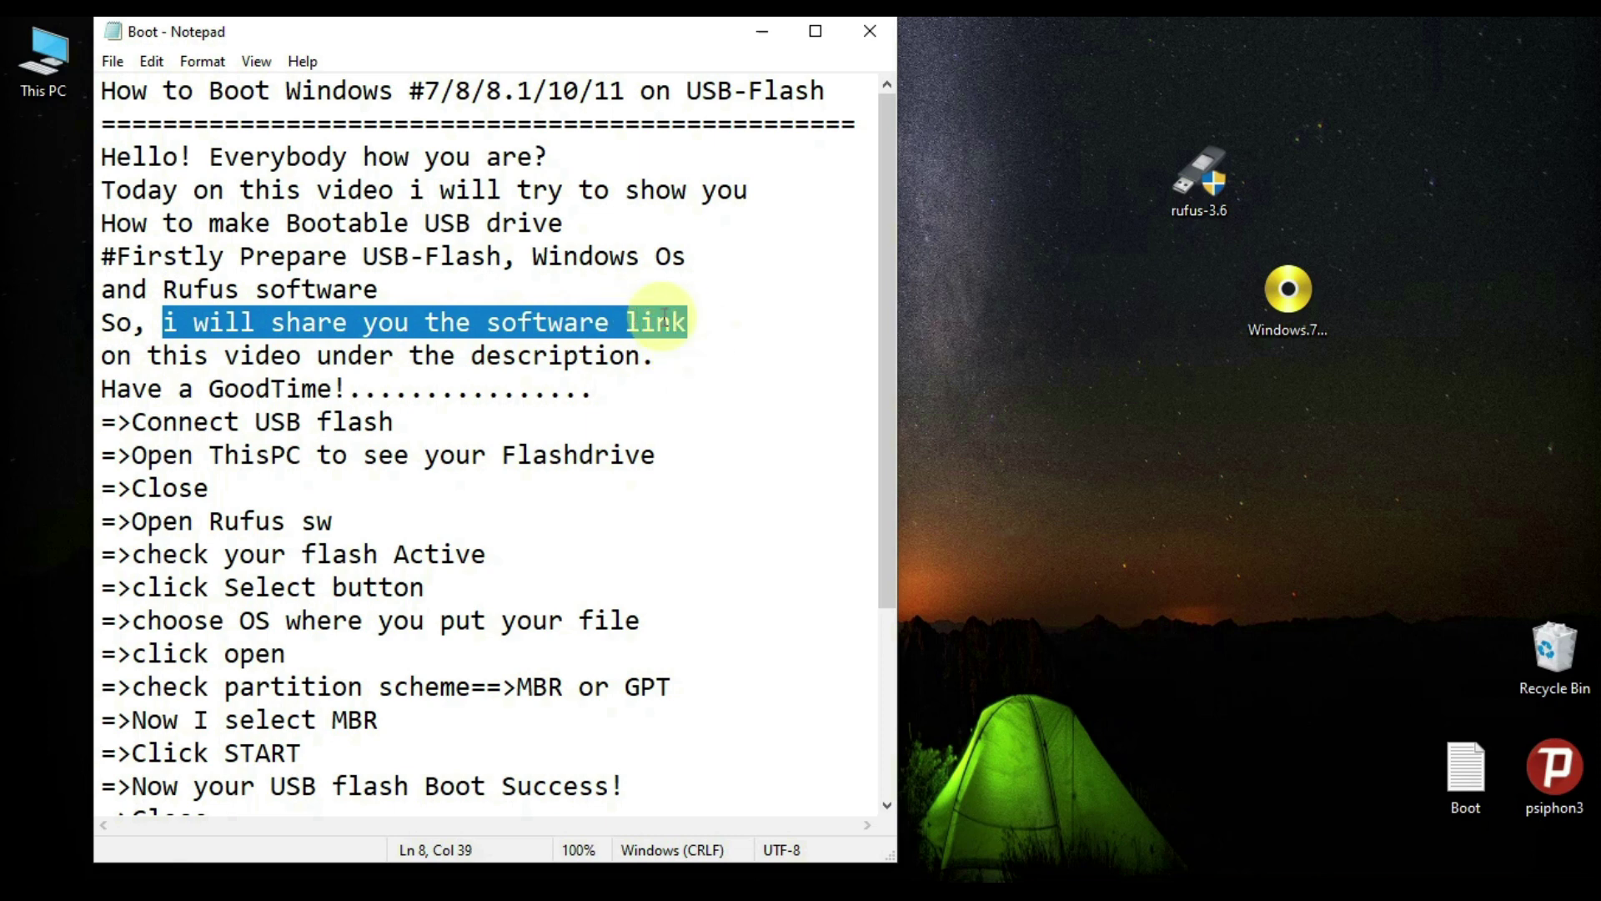
{"action": "left_click_drag", "start_coordinate": [100, 357], "coordinate": [665, 355]}
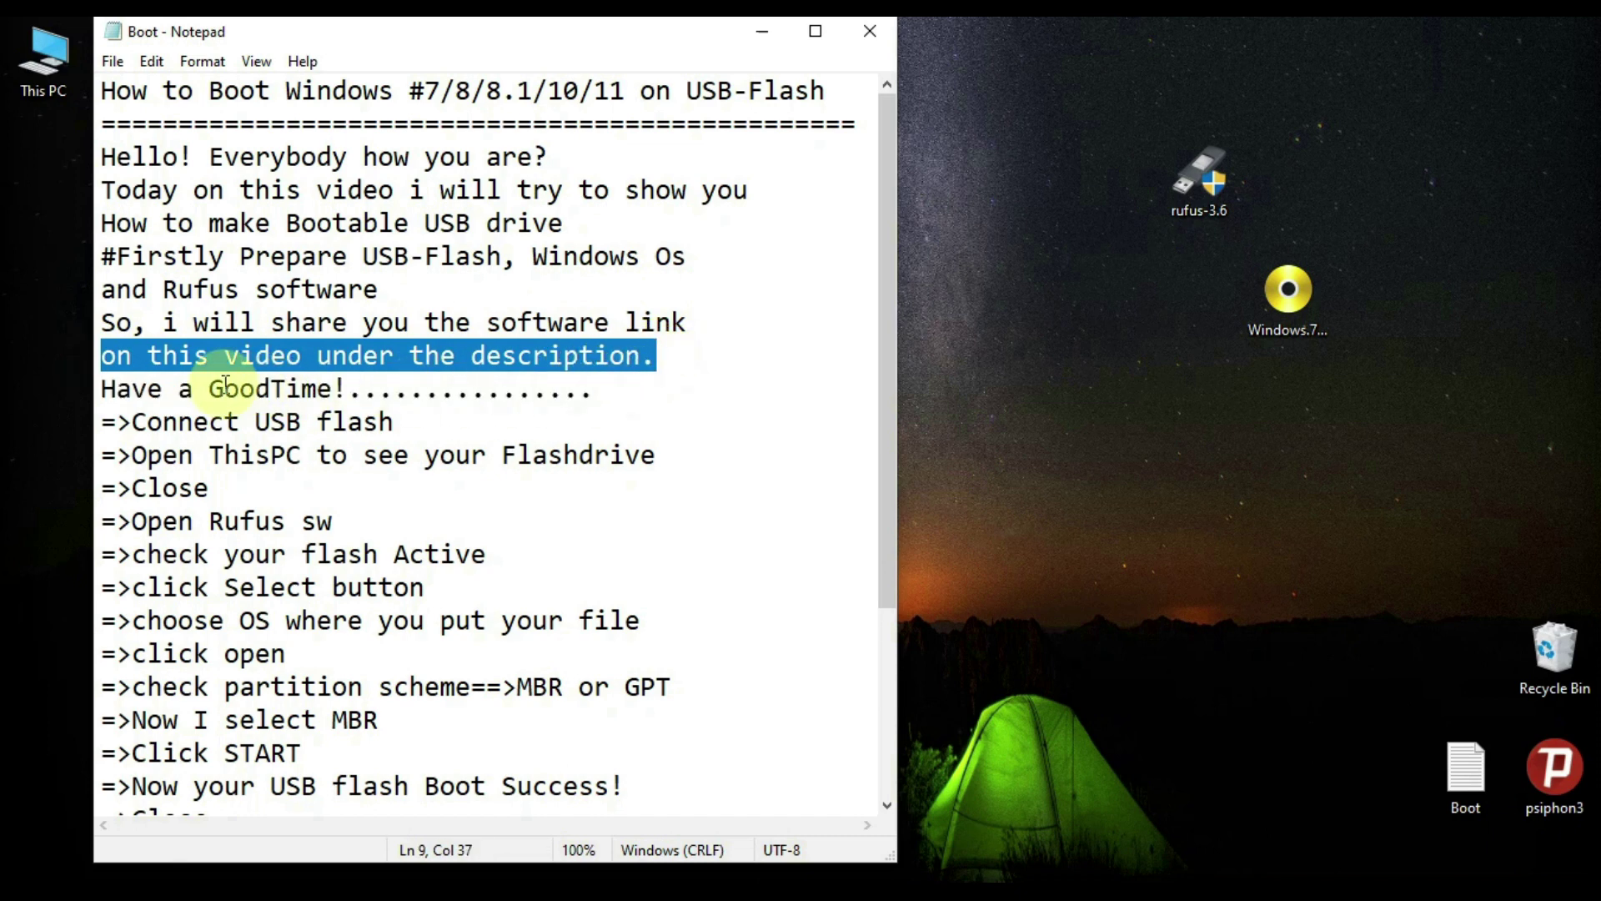
{"action": "left_click_drag", "start_coordinate": [108, 389], "coordinate": [357, 394]}
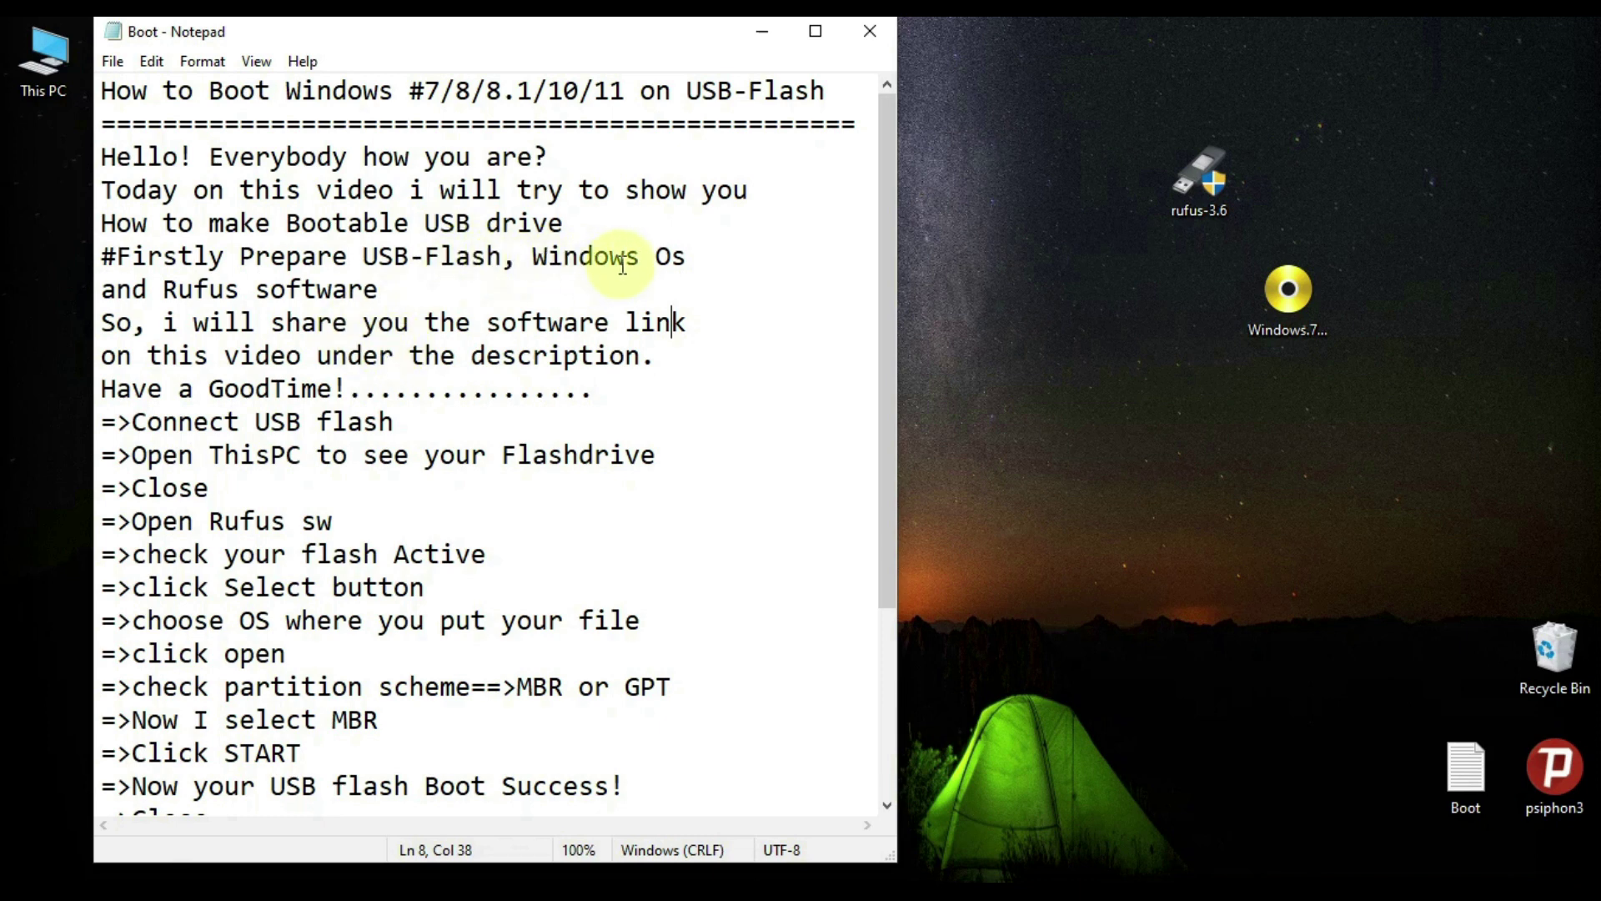
Review the notes on the Windows OS and Rufus requirements and the instructions to connect the USB flash and open This PC.
{"action": "left_click_drag", "start_coordinate": [703, 257], "coordinate": [554, 258]}
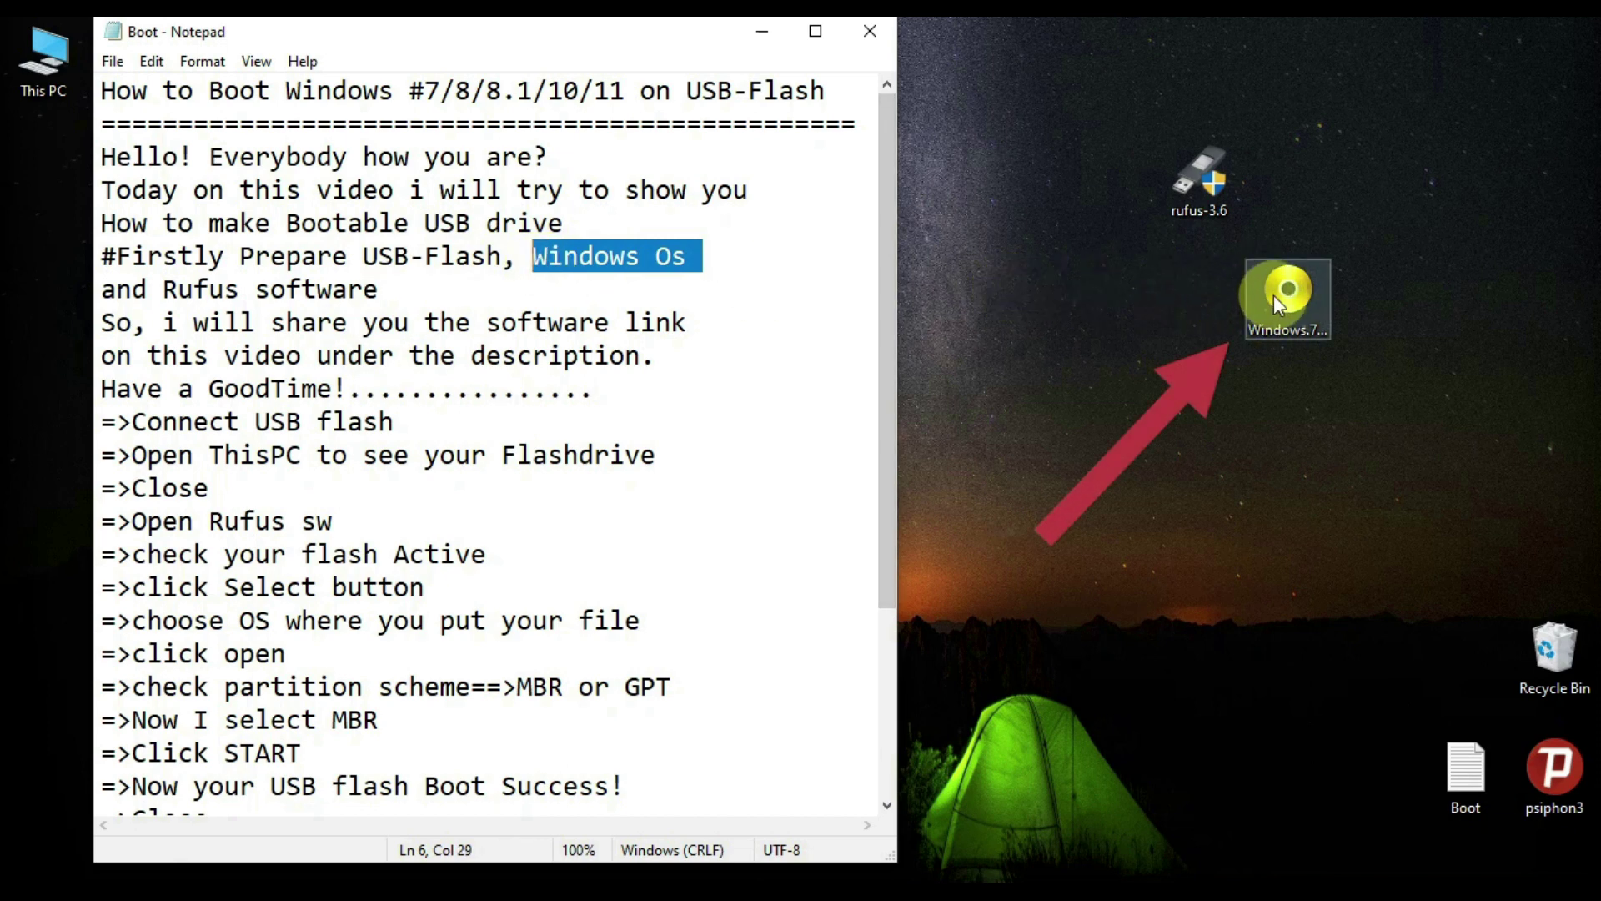
{"action": "left_click", "coordinate": [237, 289]}
{"action": "left_click_drag", "start_coordinate": [237, 289], "coordinate": [162, 289]}
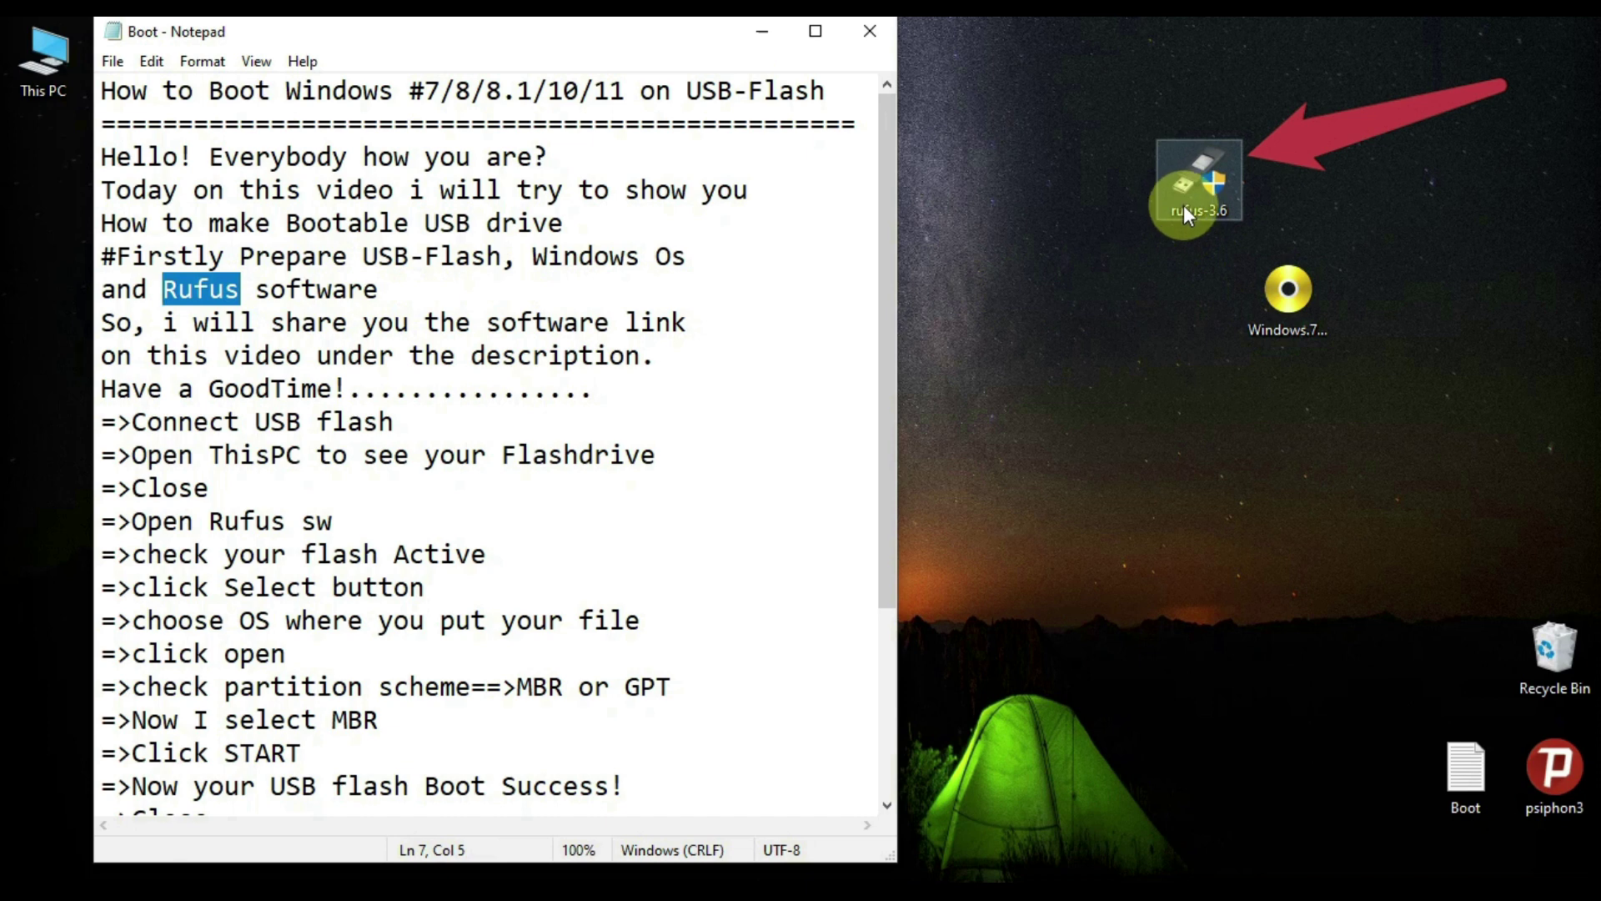
{"action": "left_click", "coordinate": [219, 422]}
{"action": "left_click_drag", "start_coordinate": [358, 421], "coordinate": [117, 422]}
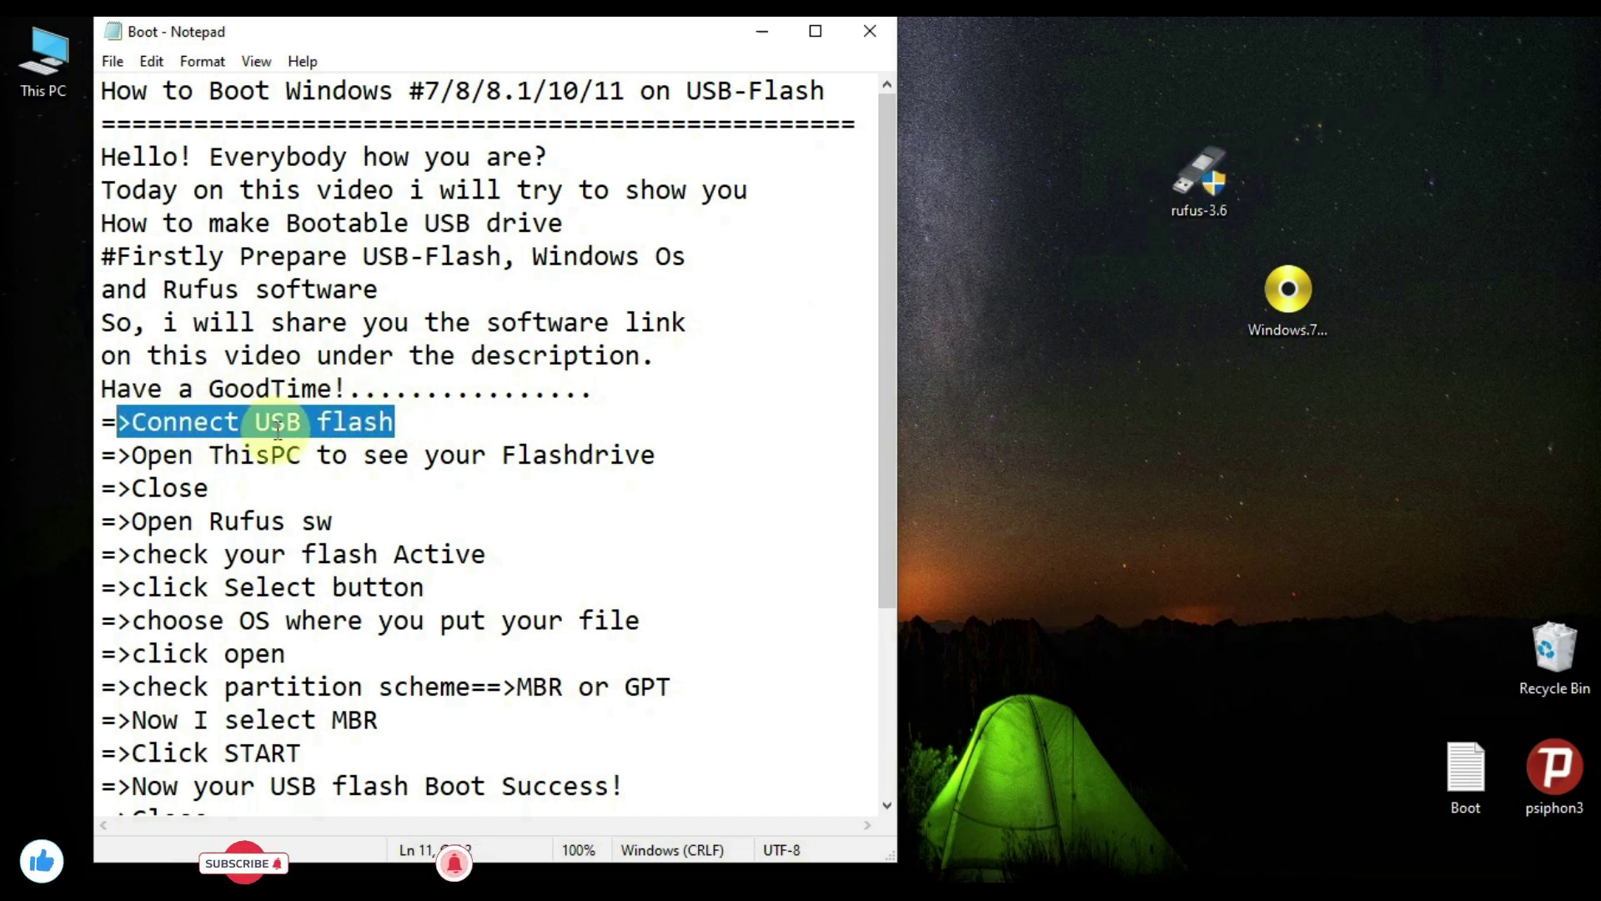
{"action": "left_click_drag", "start_coordinate": [137, 455], "coordinate": [665, 448]}
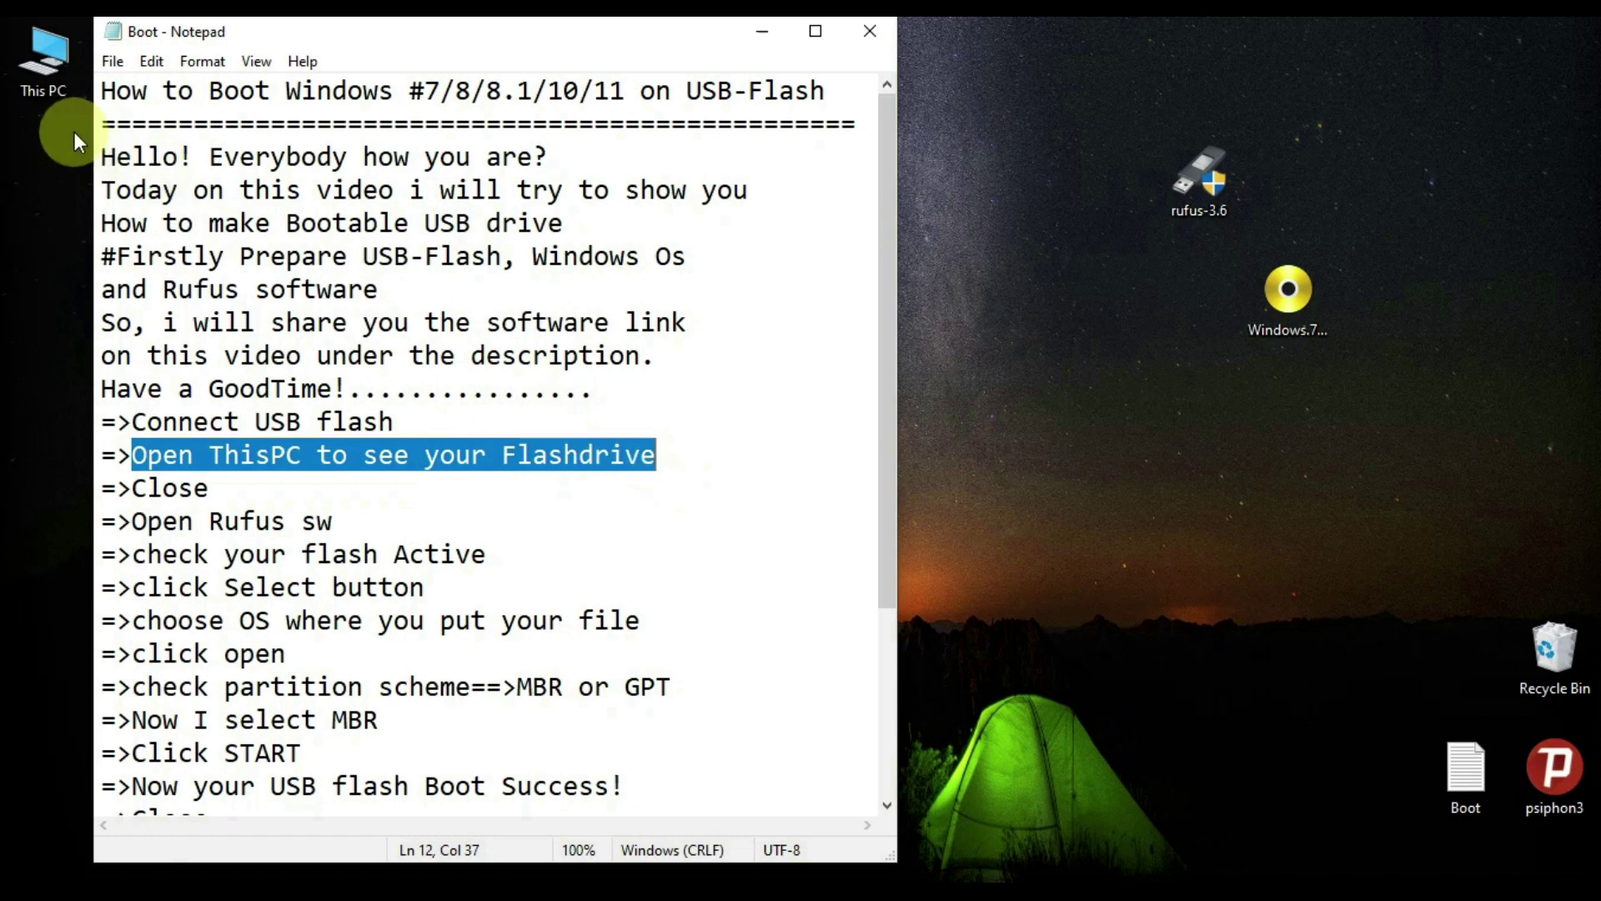
Minimize the Boot notes, open This PC to check for the connected USB flash drive, and close it again.
{"action": "left_click_drag", "start_coordinate": [213, 36], "coordinate": [415, 53]}
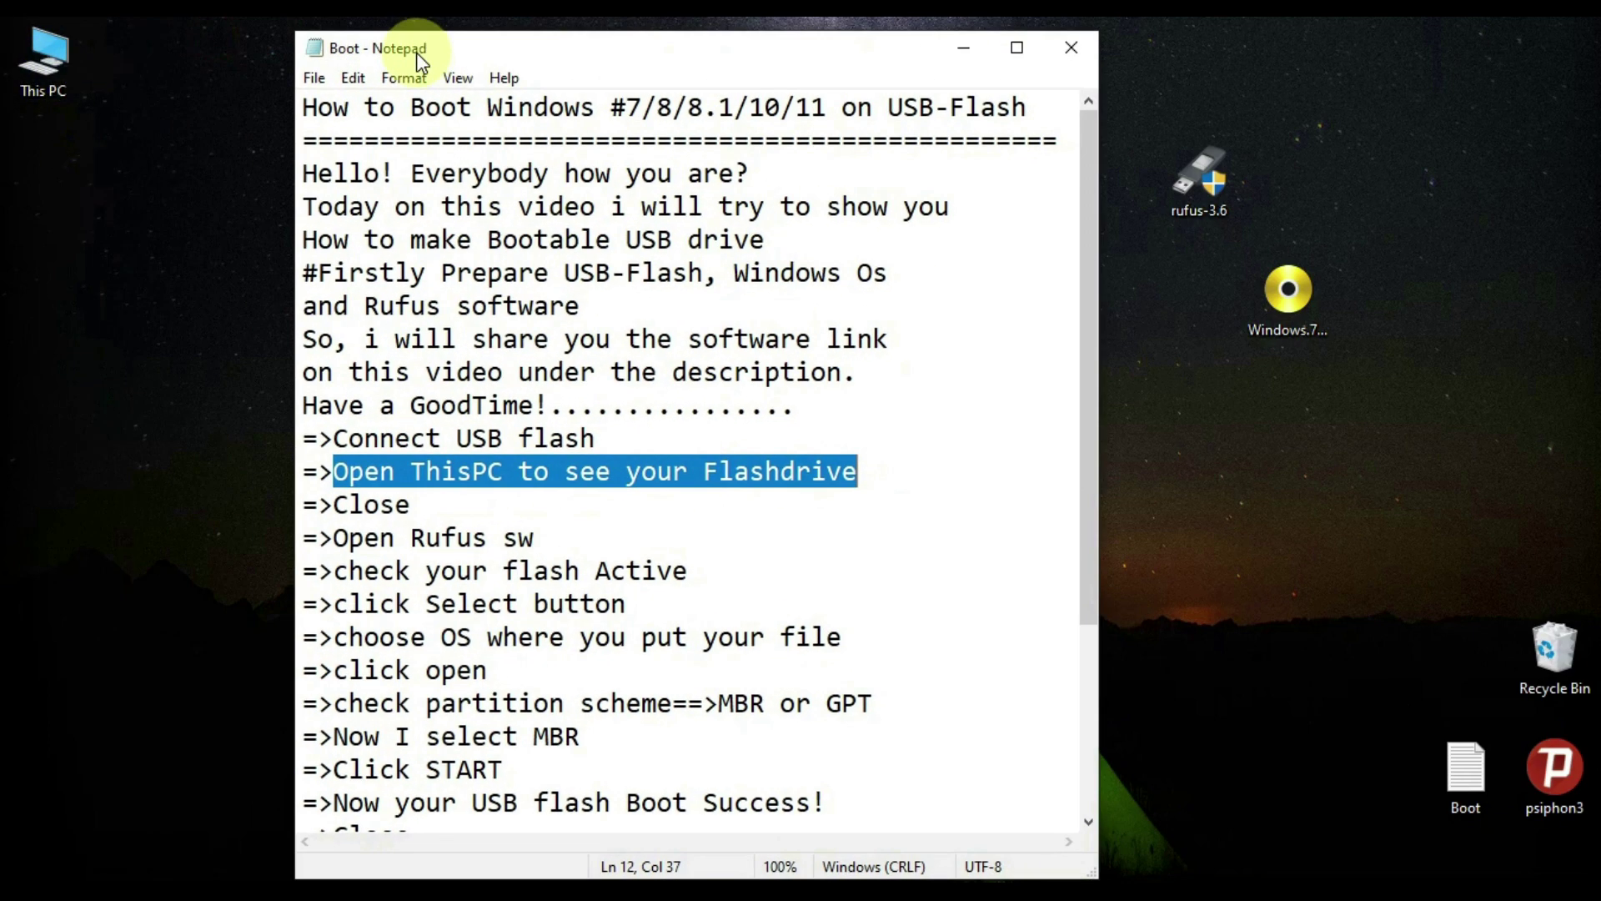
{"action": "left_click", "coordinate": [983, 52]}
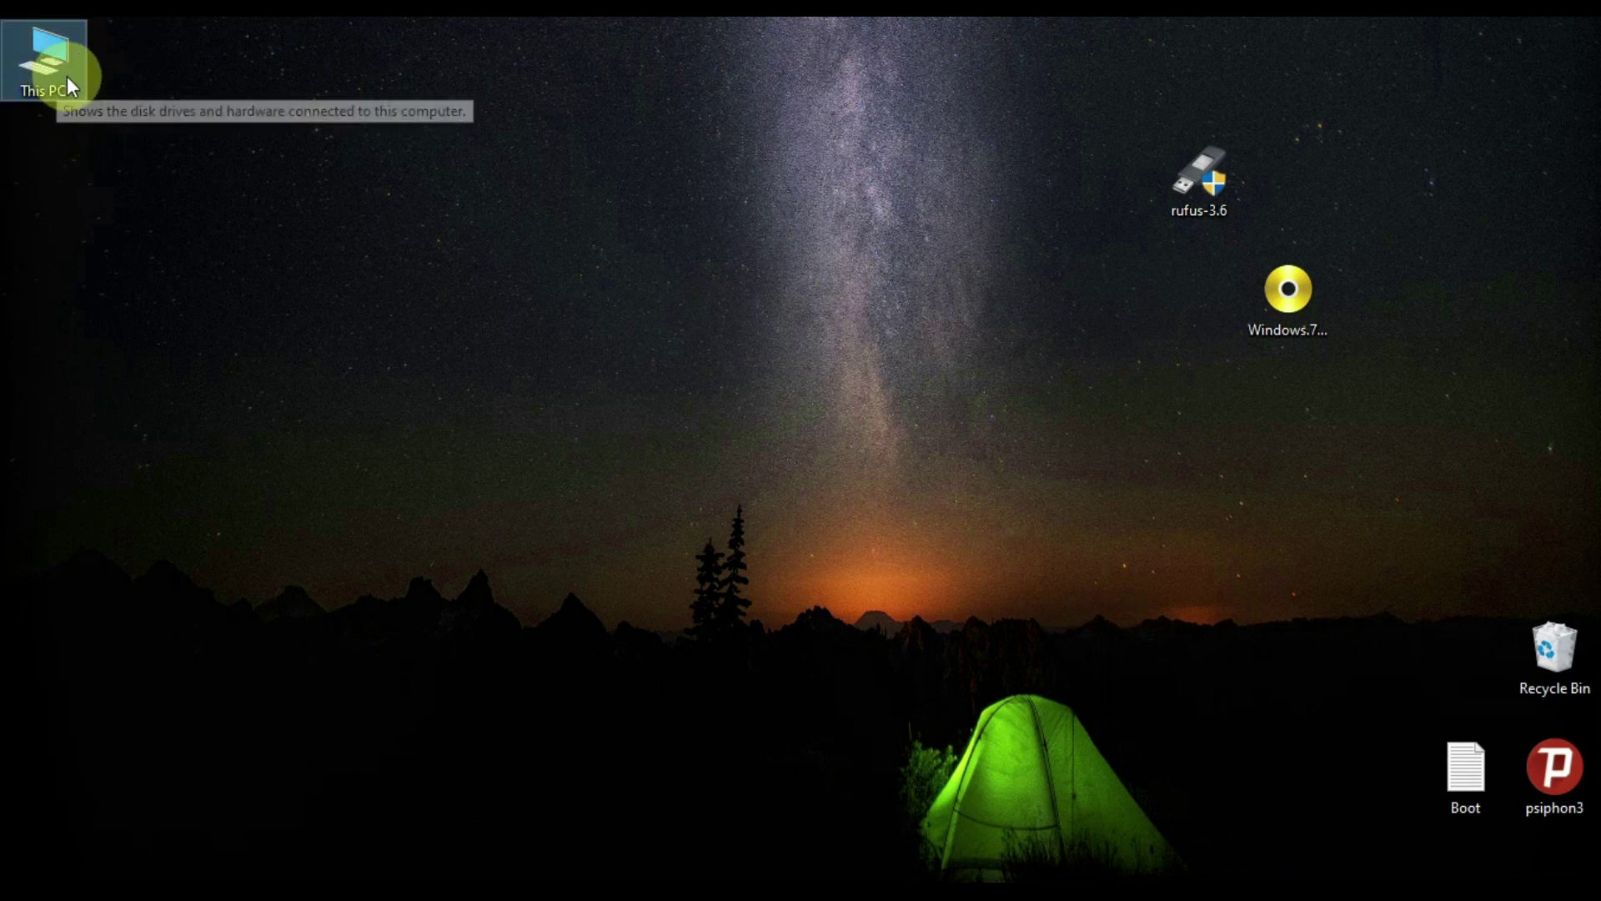
{"action": "right_click", "coordinate": [57, 74]}
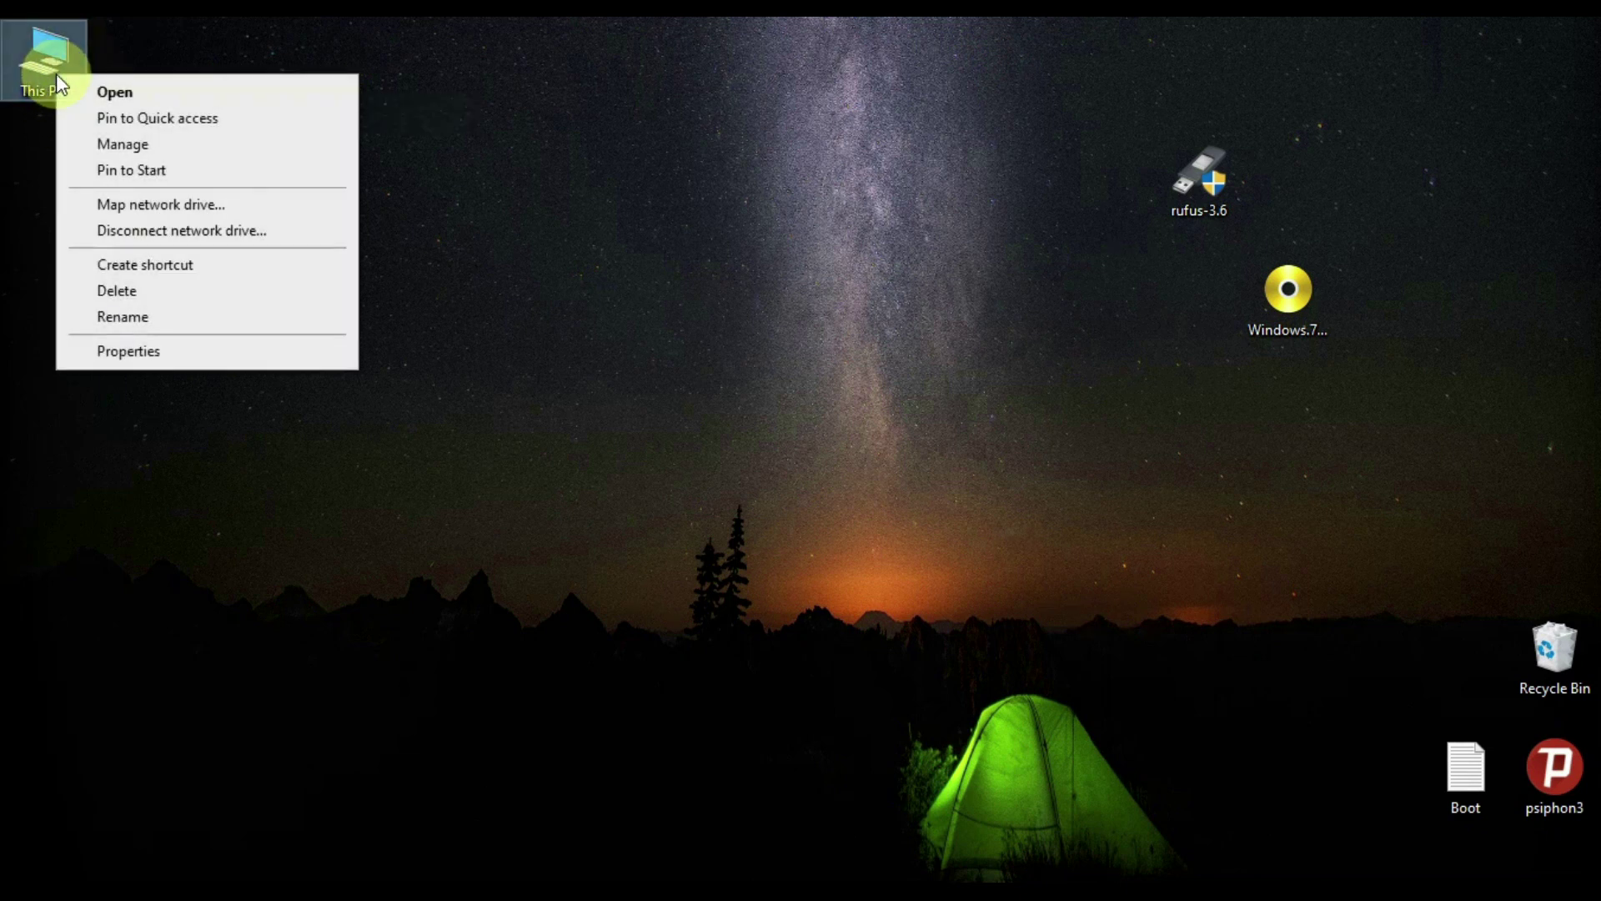
{"action": "left_click", "coordinate": [104, 95]}
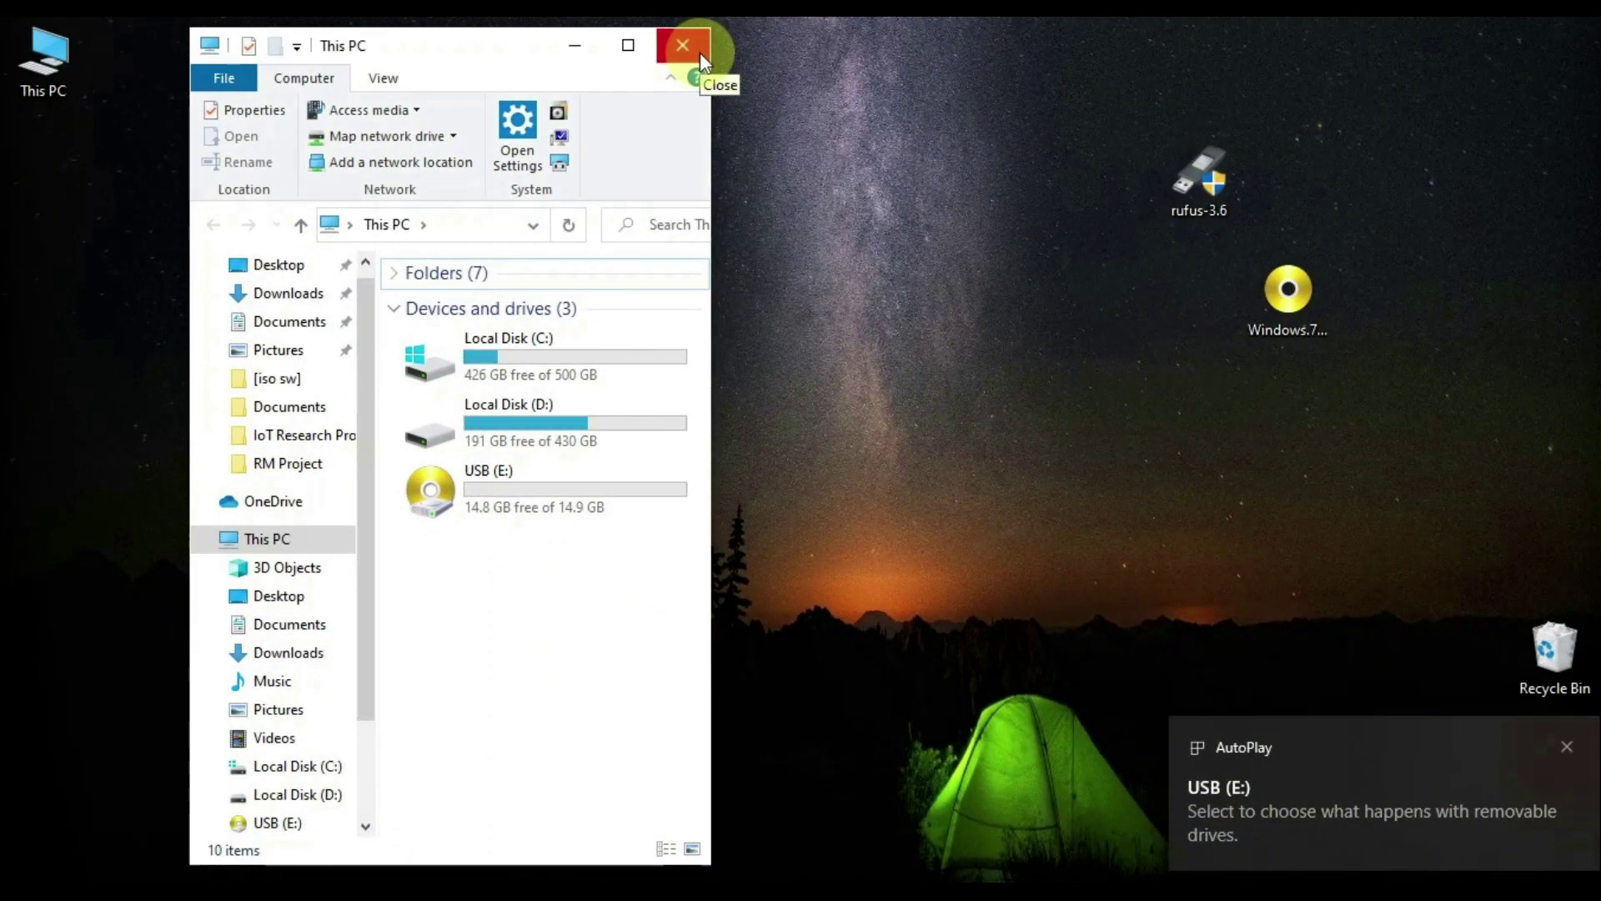
{"action": "left_click", "coordinate": [699, 53]}
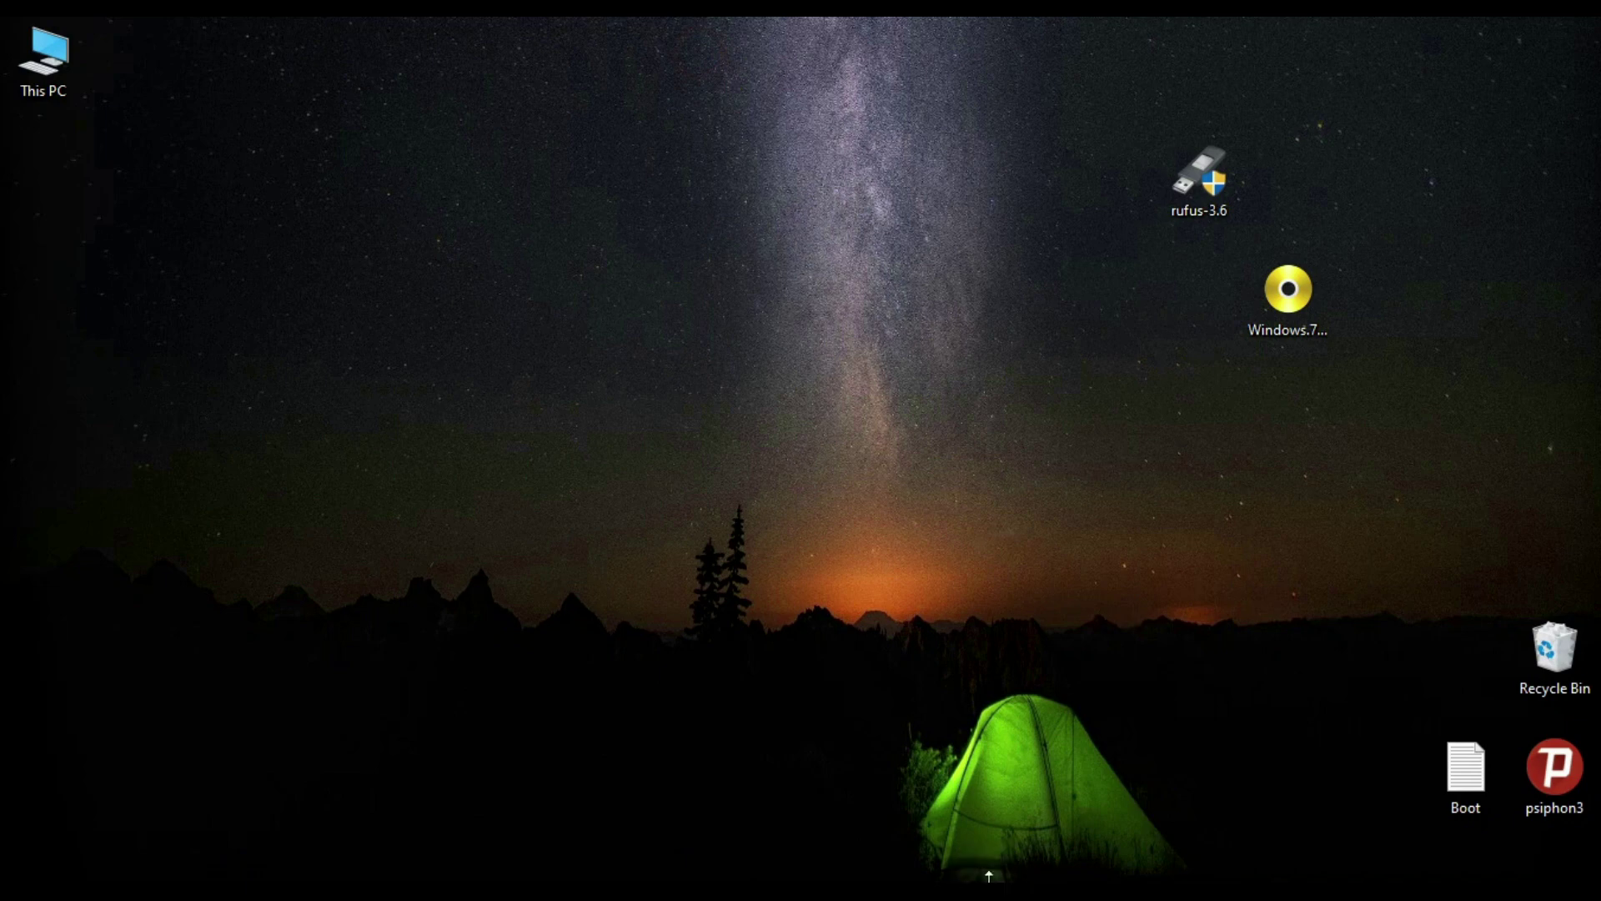
Restore the Boot notes, highlight the "Open Rufus sw" instruction and move the window away from the rufus-3.6 file.
{"action": "left_click", "coordinate": [990, 880]}
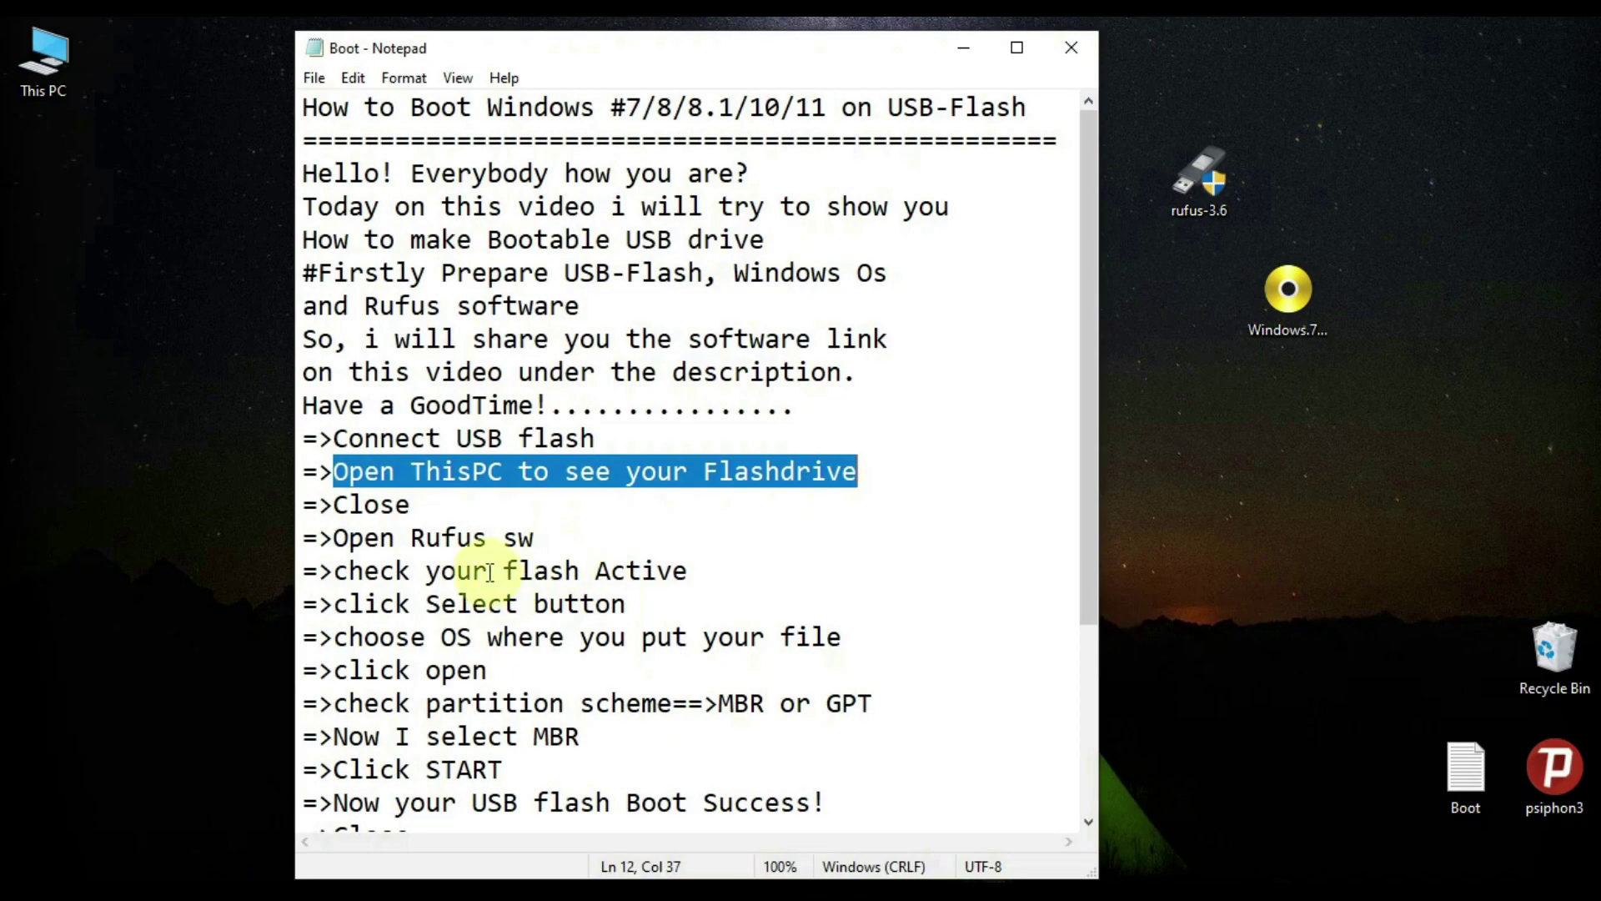
{"action": "scroll", "coordinate": [408, 439], "scroll_direction": "down", "scroll_amount": 1}
{"action": "left_click_drag", "start_coordinate": [333, 438], "coordinate": [522, 445]}
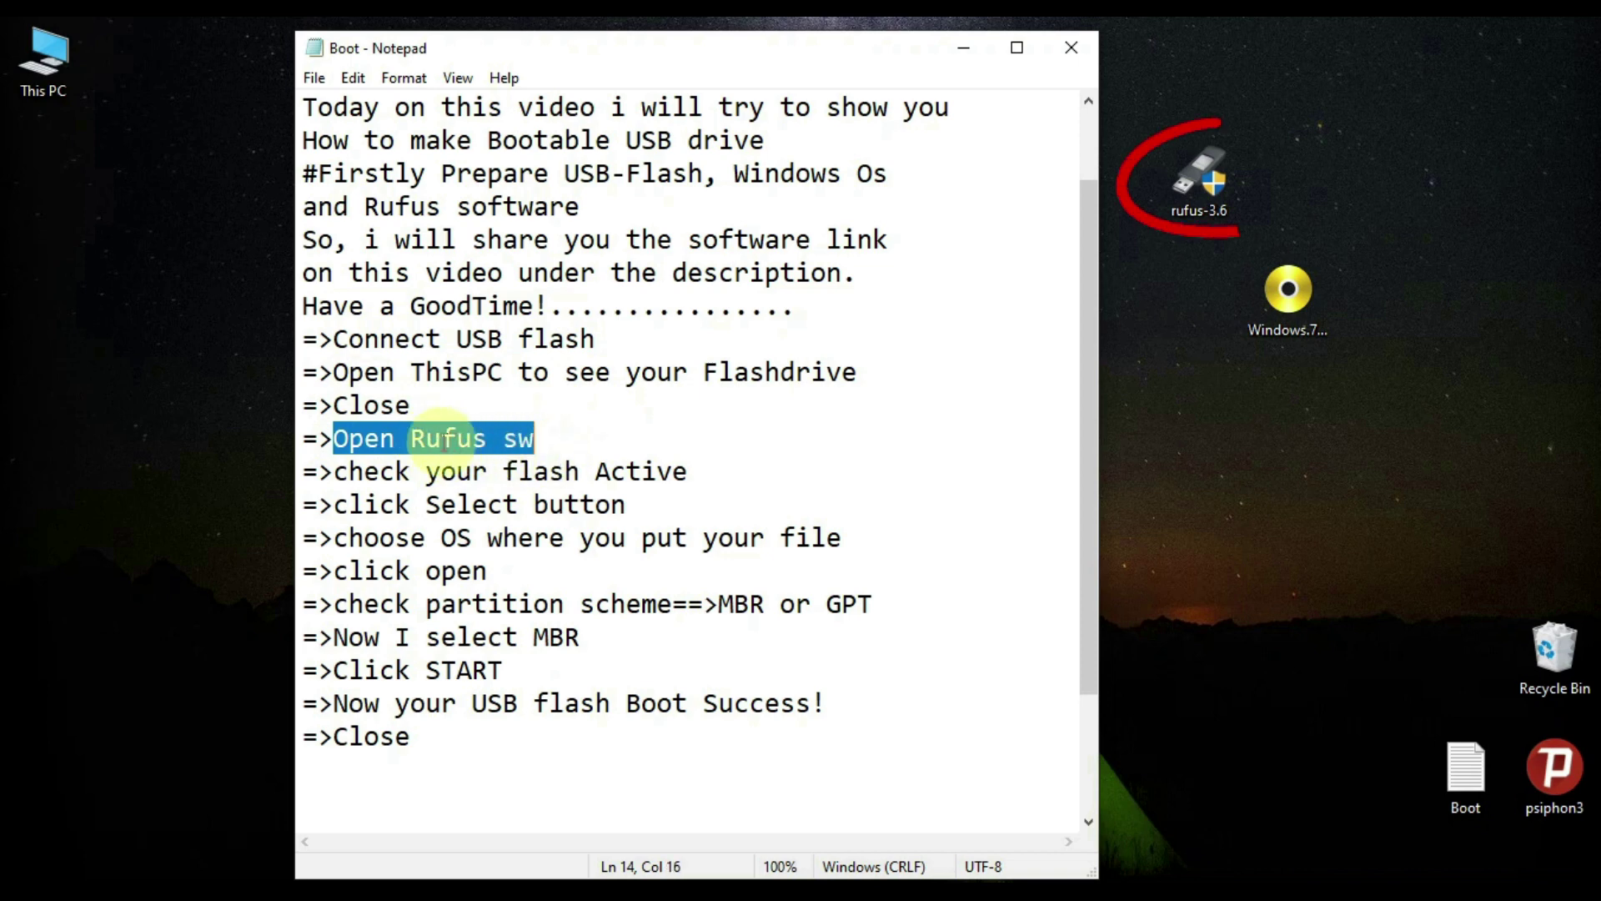
{"action": "left_click_drag", "start_coordinate": [668, 52], "coordinate": [549, 55]}
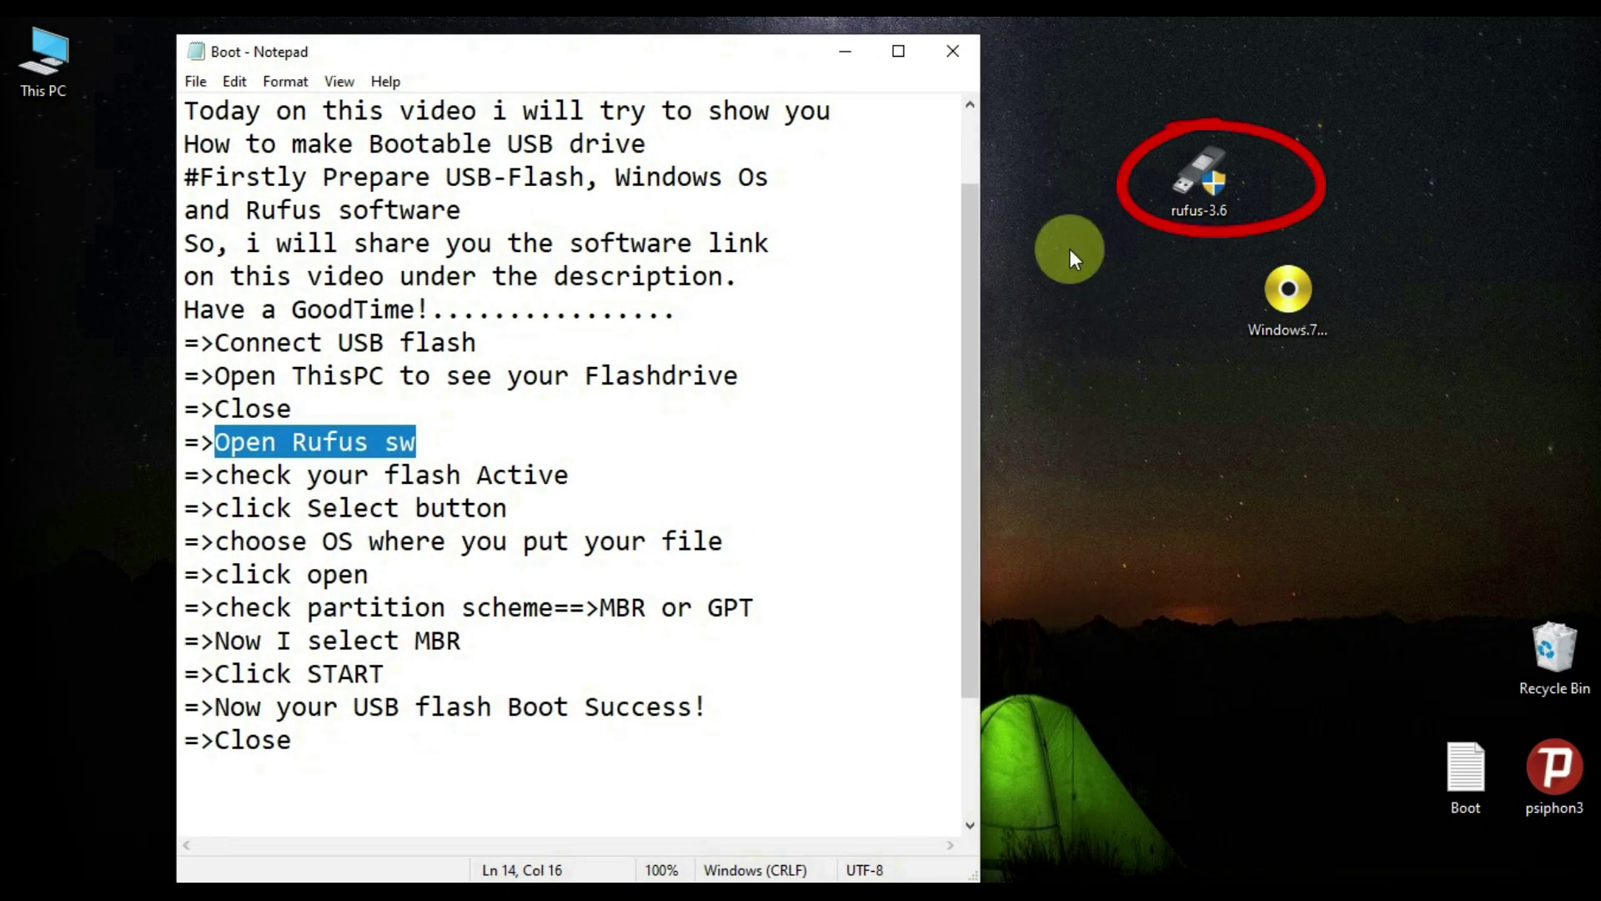
Launch rufus-3.6 from the desktop and arrange its window side by side with the Boot notes.
{"action": "left_click", "coordinate": [1199, 194]}
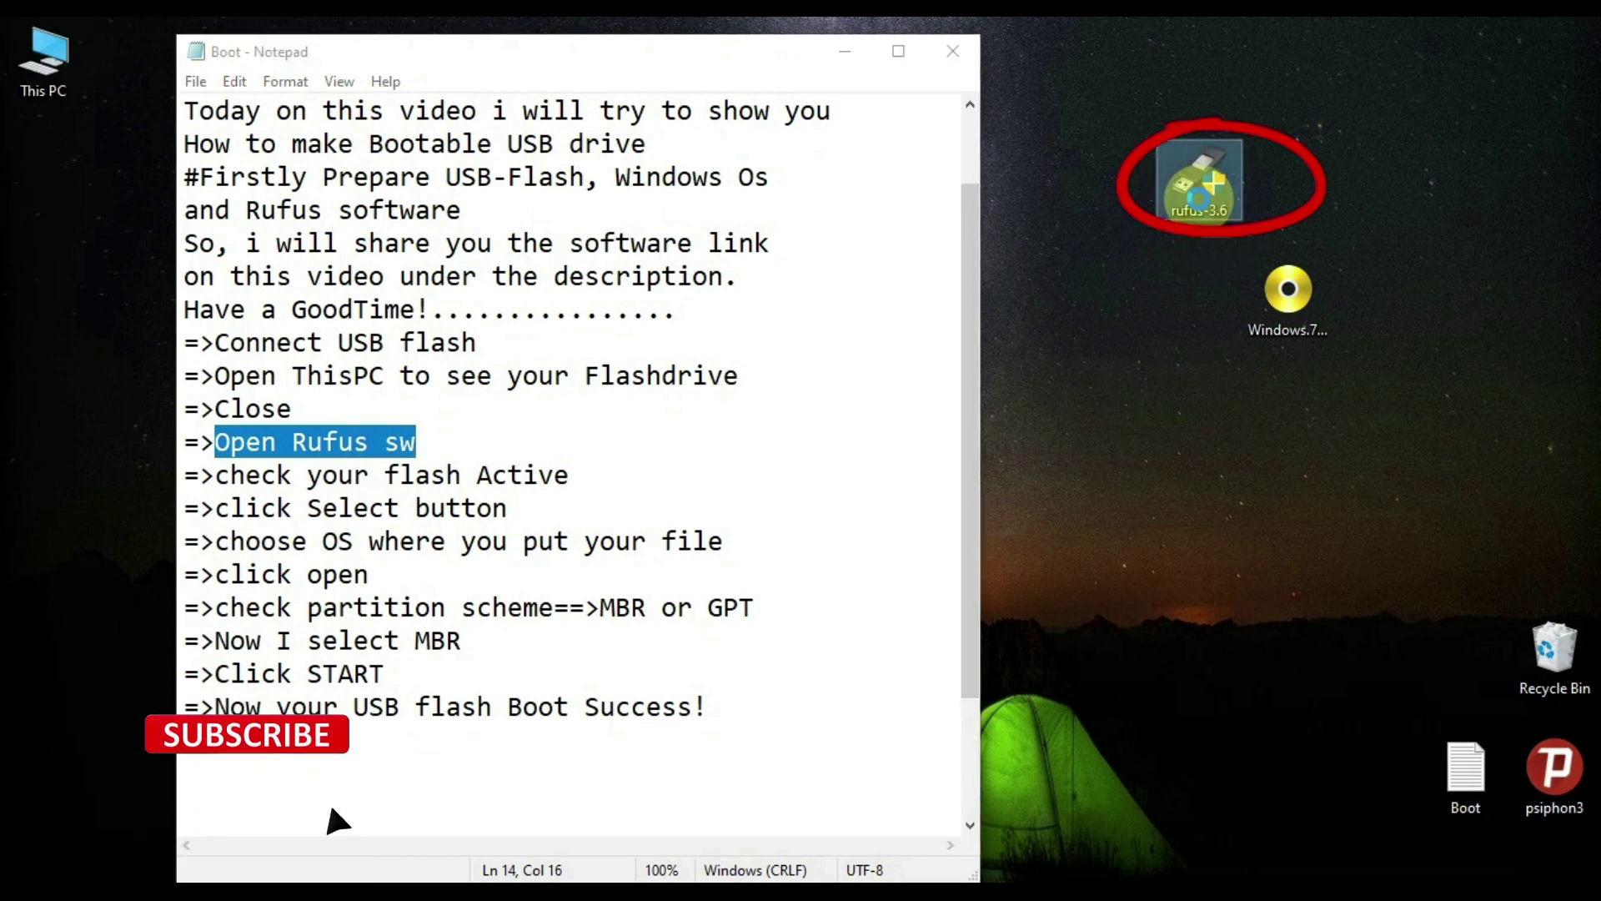
{"action": "right_click", "coordinate": [1199, 198]}
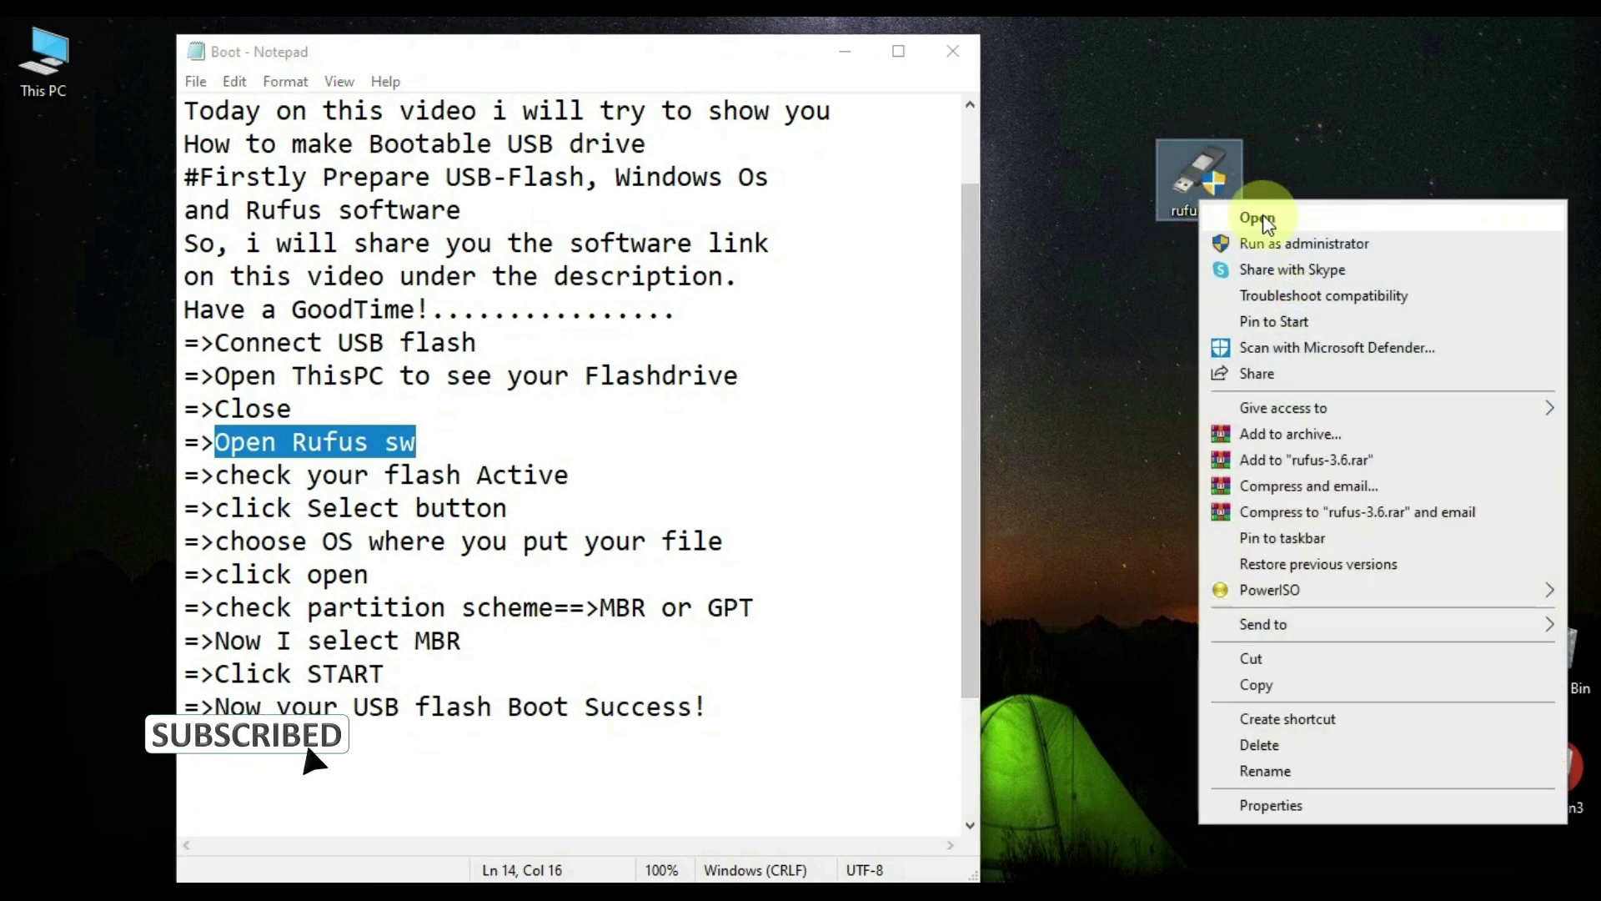
{"action": "left_click", "coordinate": [1316, 223]}
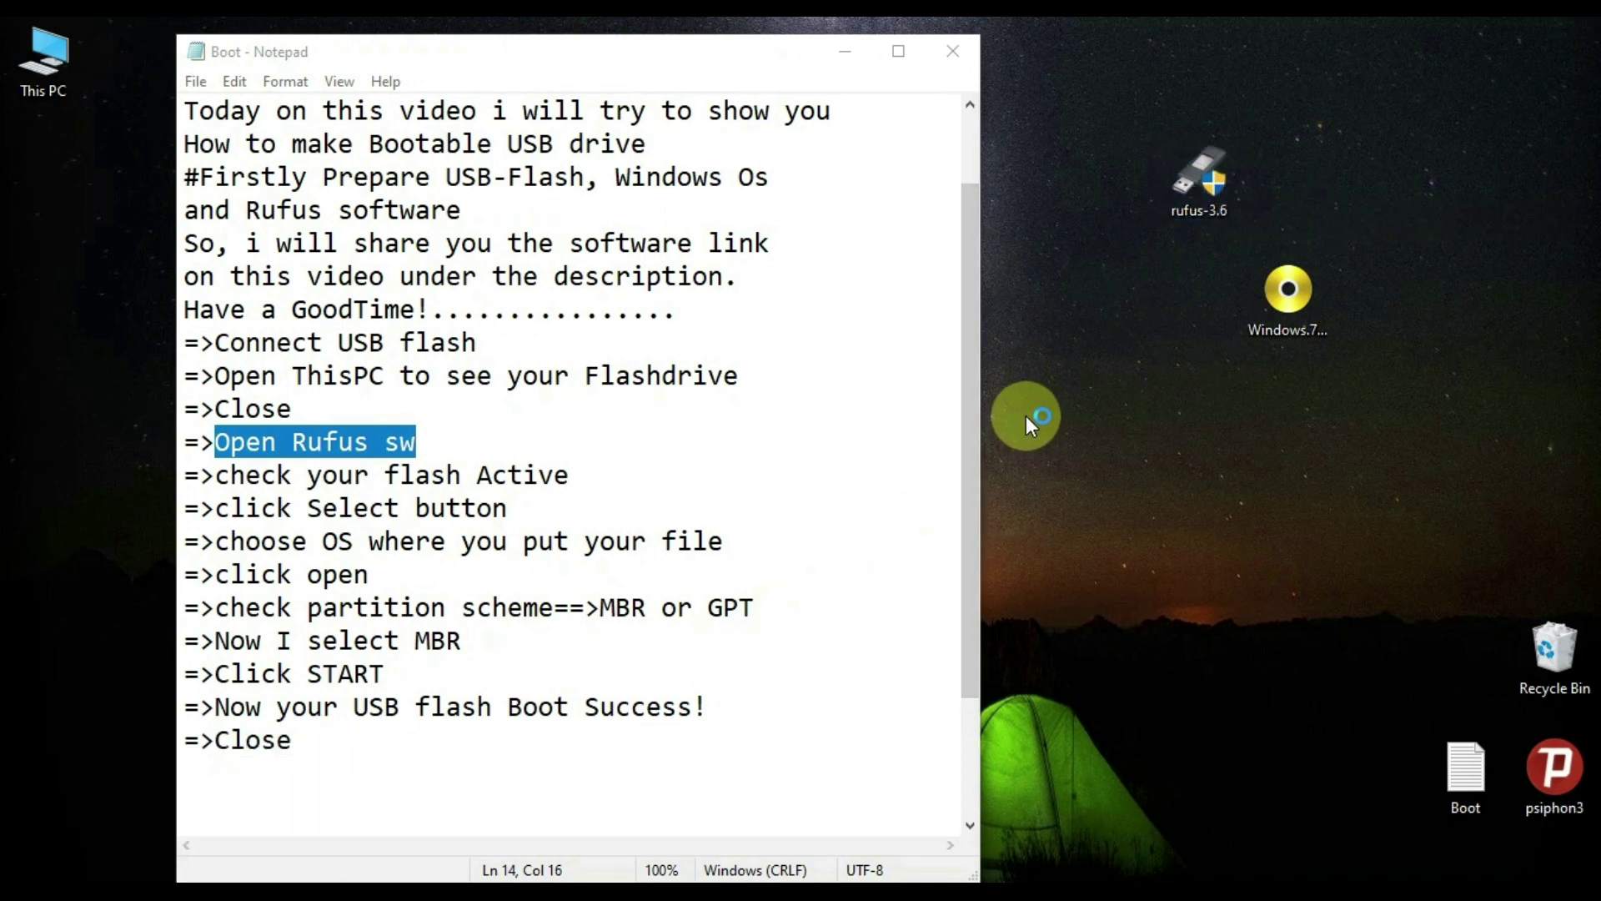
{"action": "left_click_drag", "start_coordinate": [719, 58], "coordinate": [602, 65]}
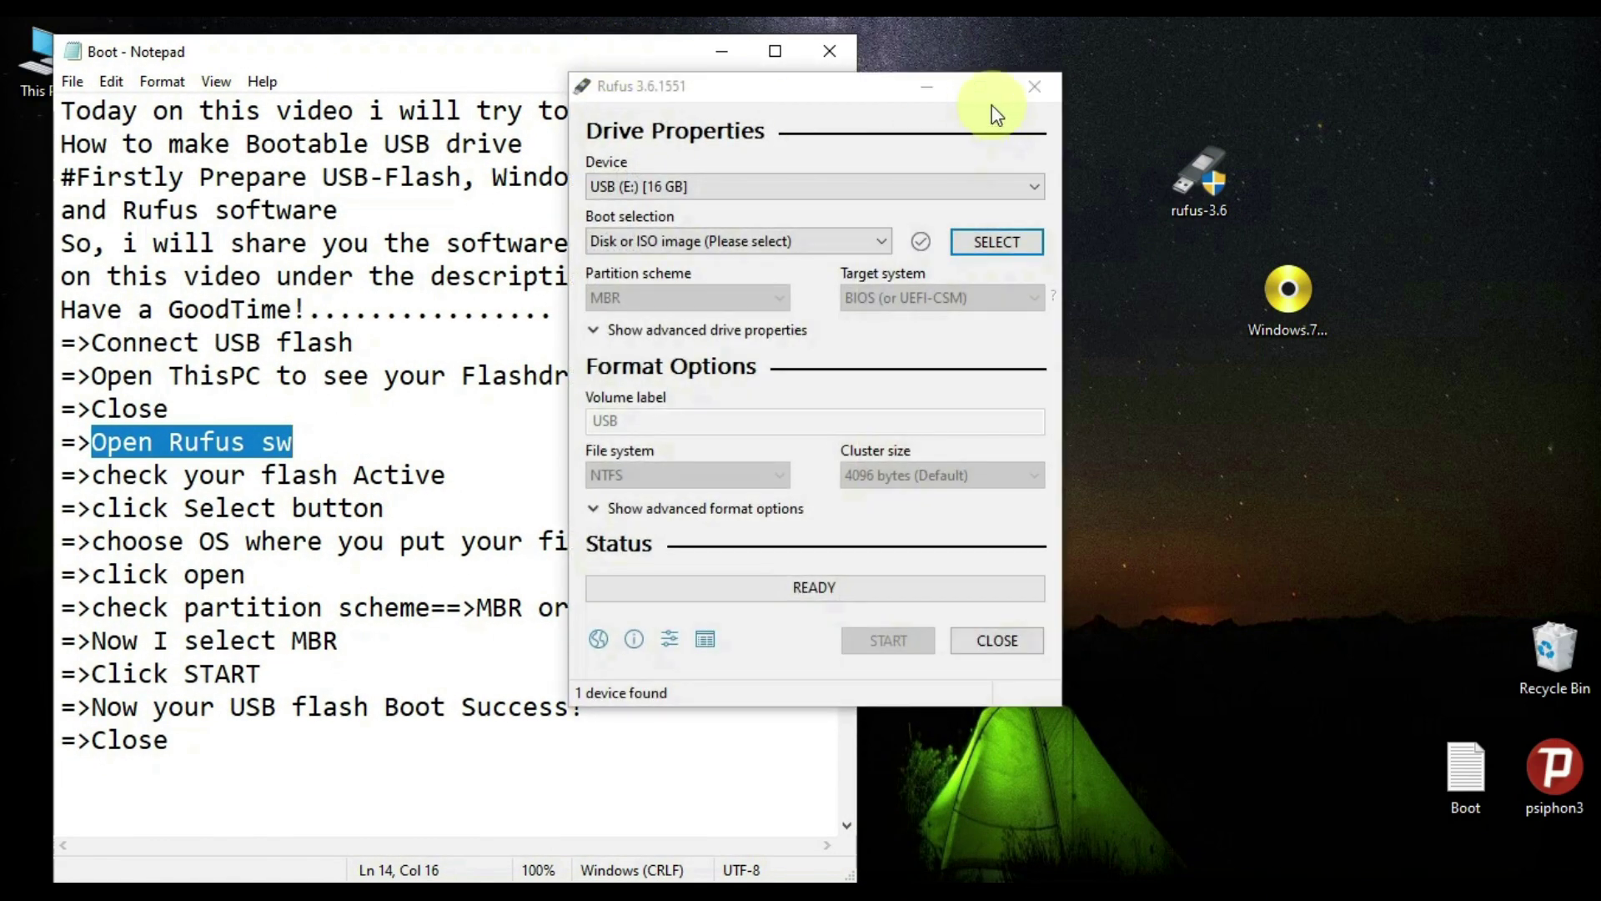
{"action": "left_click_drag", "start_coordinate": [876, 91], "coordinate": [1211, 91]}
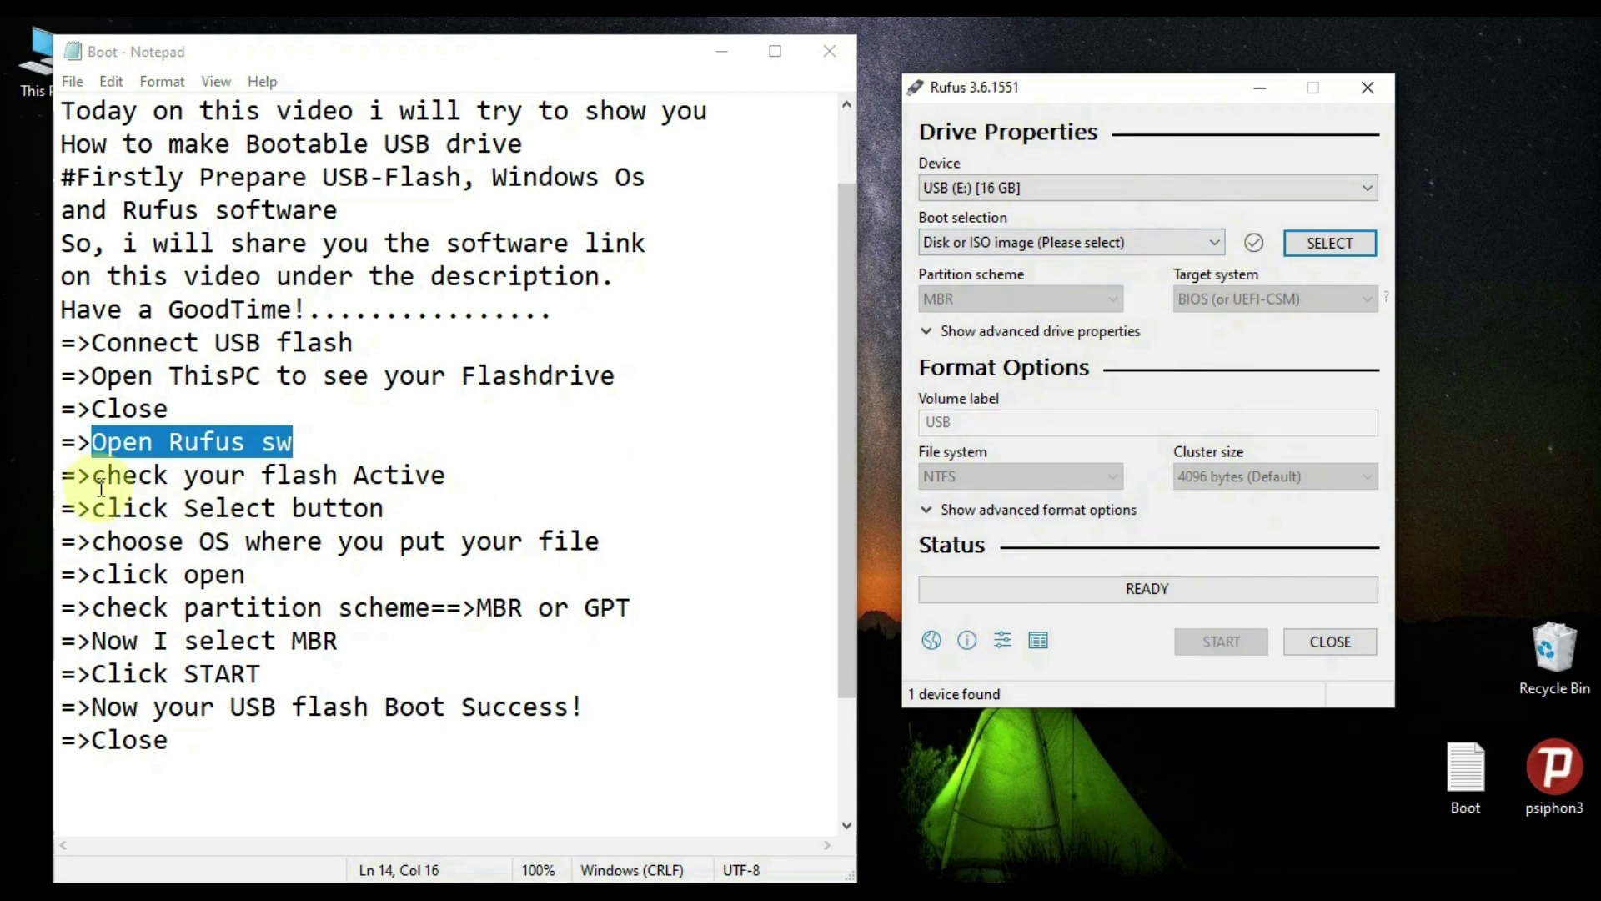
Check the USB flash drive in Rufus's Device setting, following the notes up to the Select instruction.
{"action": "left_click_drag", "start_coordinate": [106, 475], "coordinate": [457, 482]}
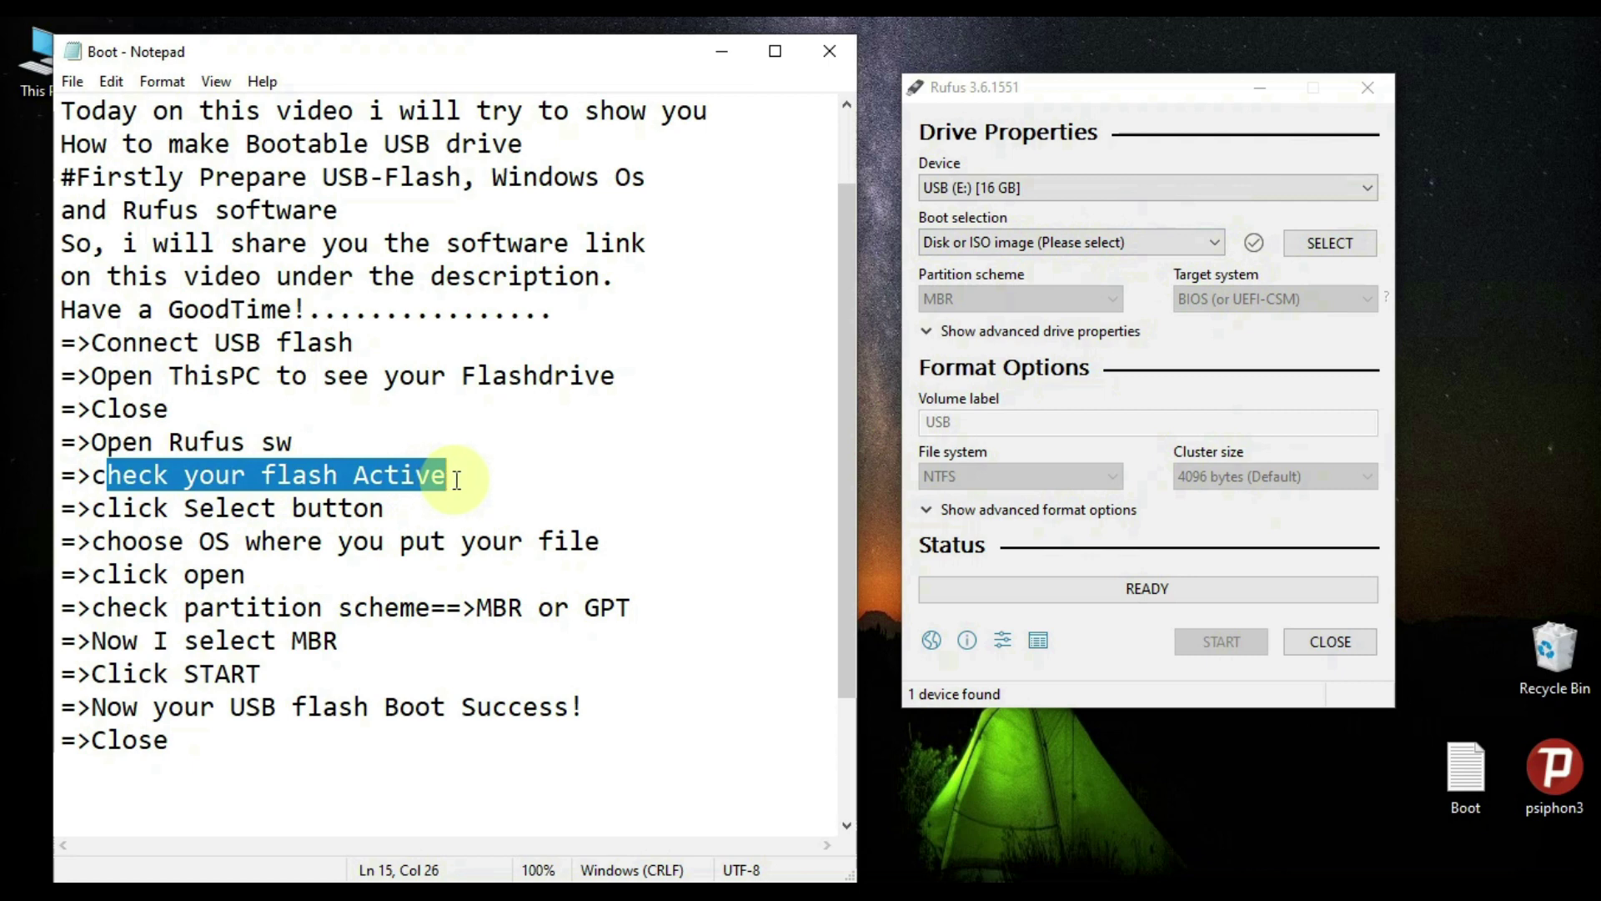
{"action": "left_click", "coordinate": [1002, 188]}
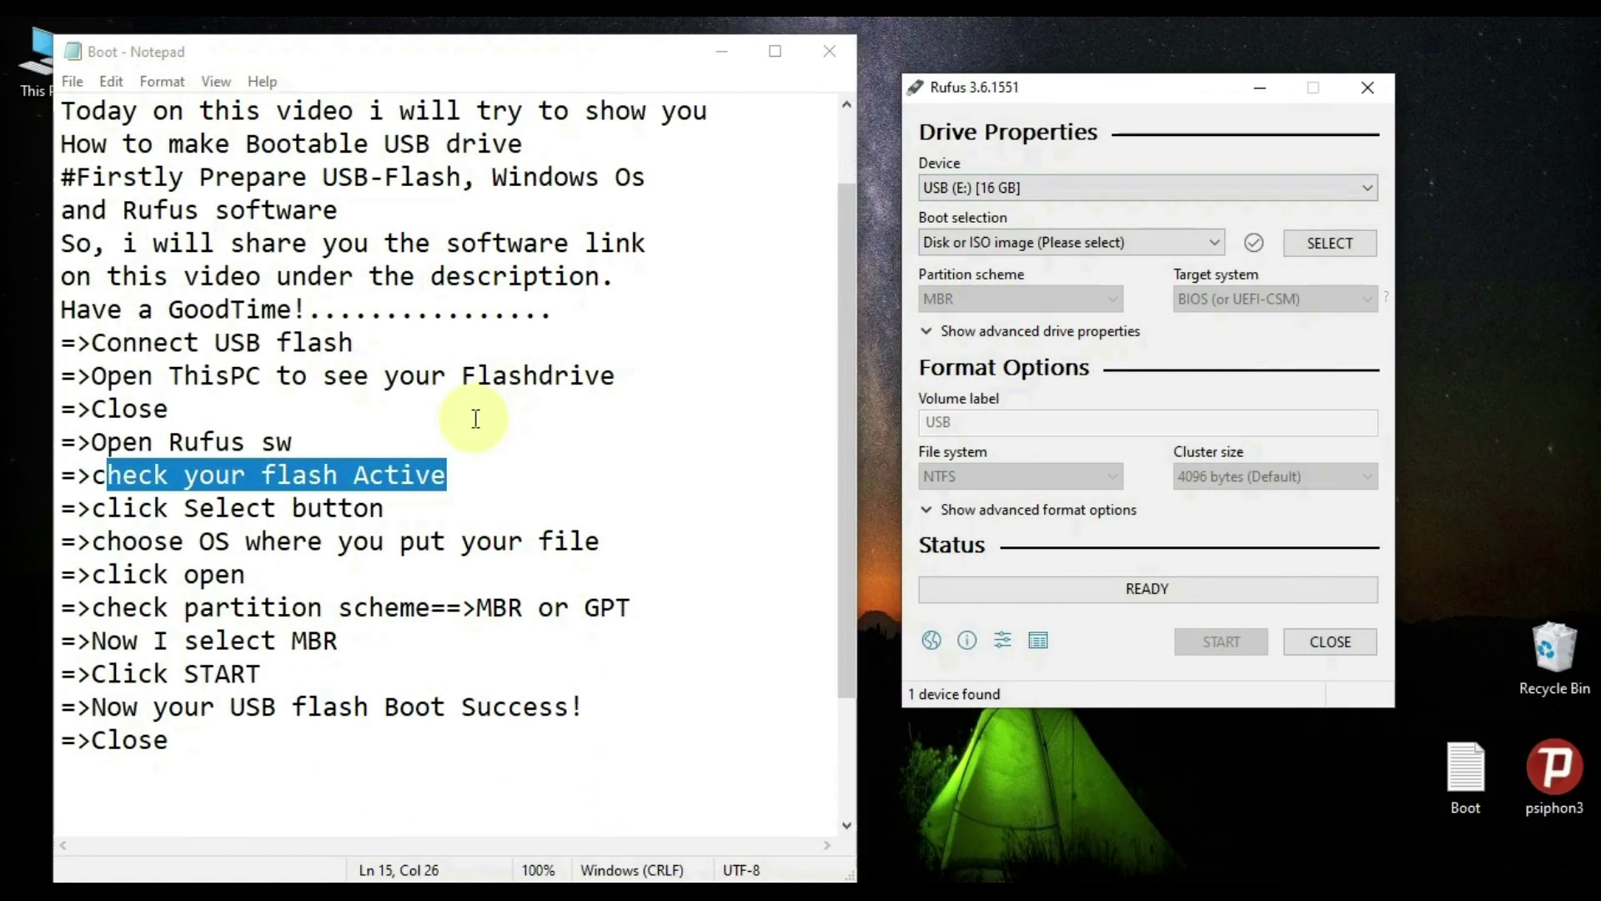
{"action": "mouse_move", "coordinate": [392, 508]}
{"action": "left_mouse_down"}
{"action": "mouse_move", "coordinate": [93, 507]}
{"action": "mouse_move", "coordinate": [397, 517]}
{"action": "left_mouse_up"}
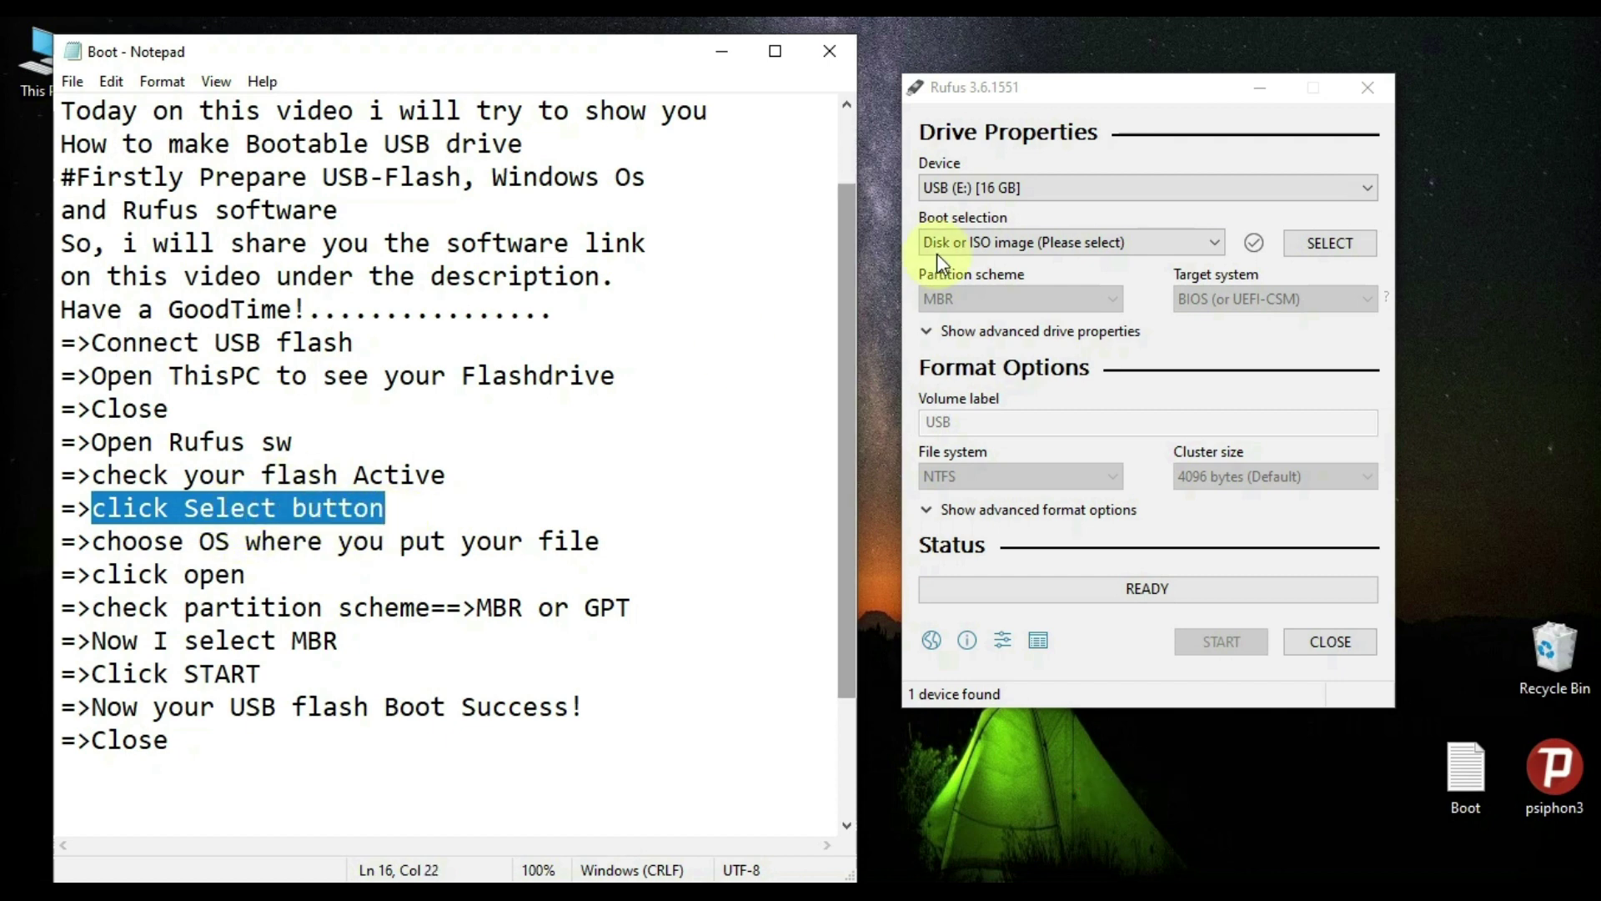
Load the Windows.7.RU-EN.x86-x64.52in1_Office.2016 ISO from the Desktop as the Rufus boot image.
{"action": "left_click", "coordinate": [1328, 247]}
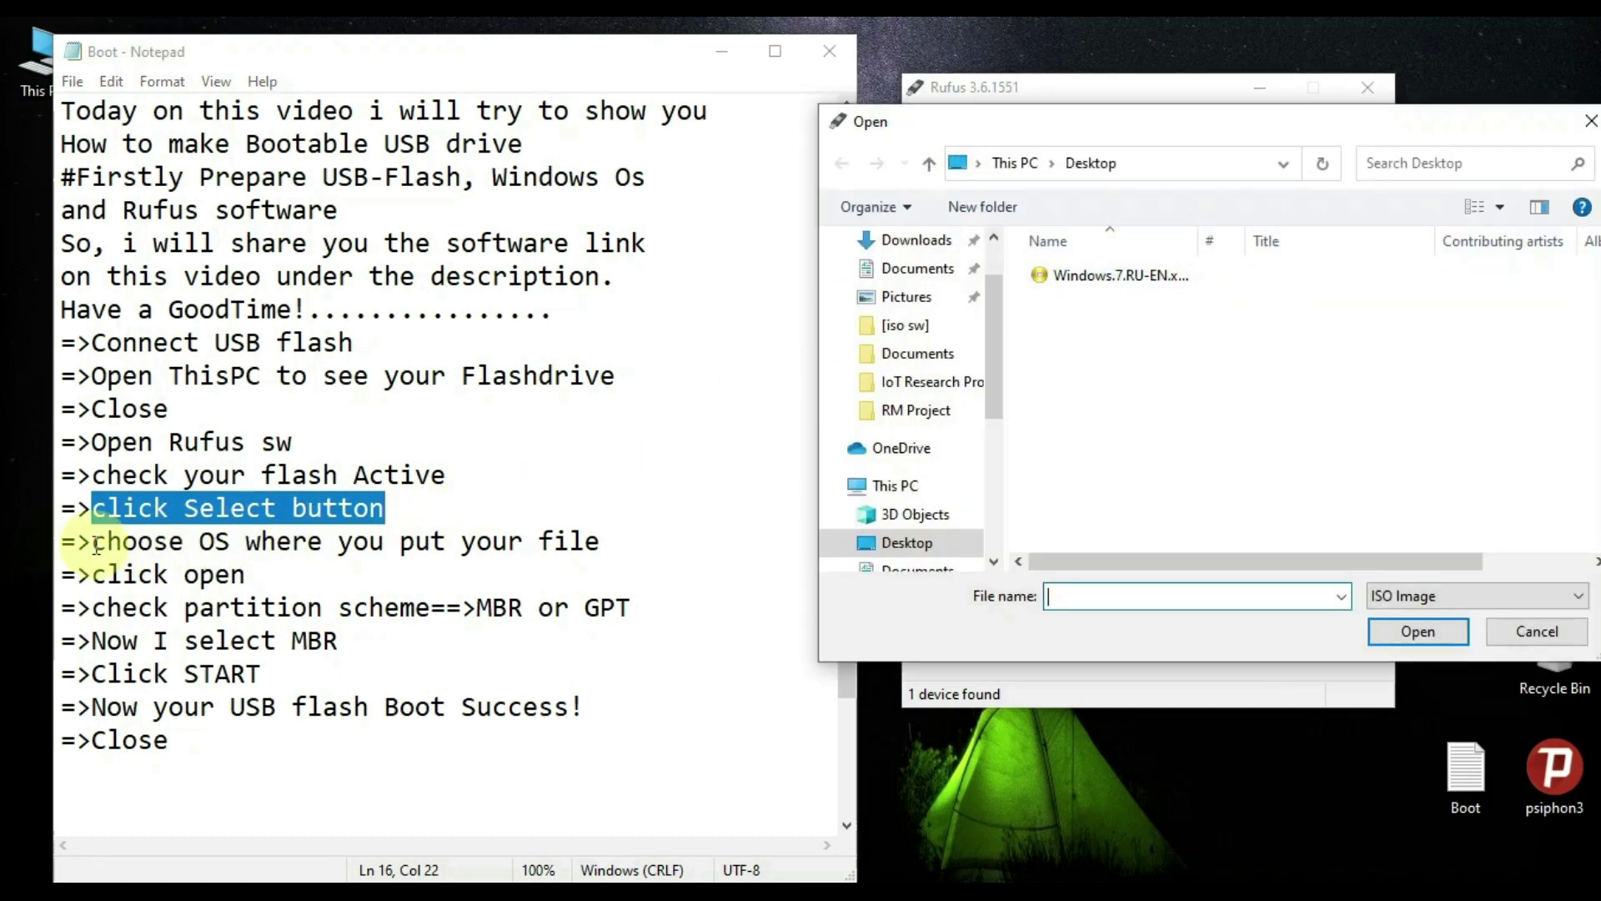
{"action": "left_click_drag", "start_coordinate": [94, 546], "coordinate": [605, 538]}
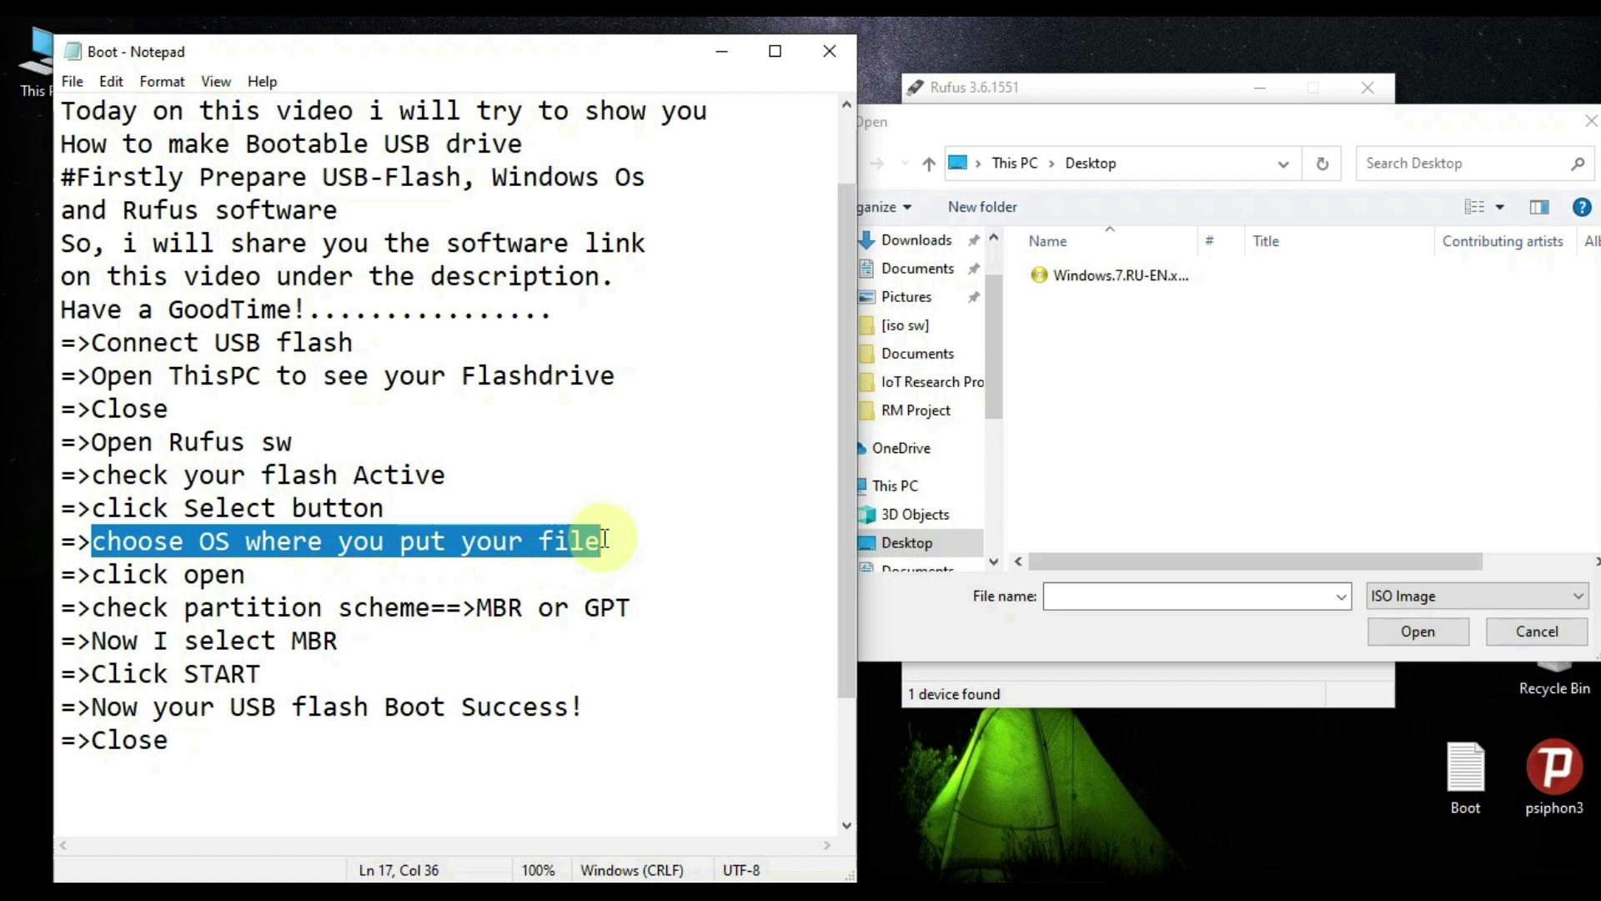
{"action": "left_click", "coordinate": [988, 310]}
{"action": "scroll", "coordinate": [974, 302], "scroll_direction": "up", "scroll_amount": 2}
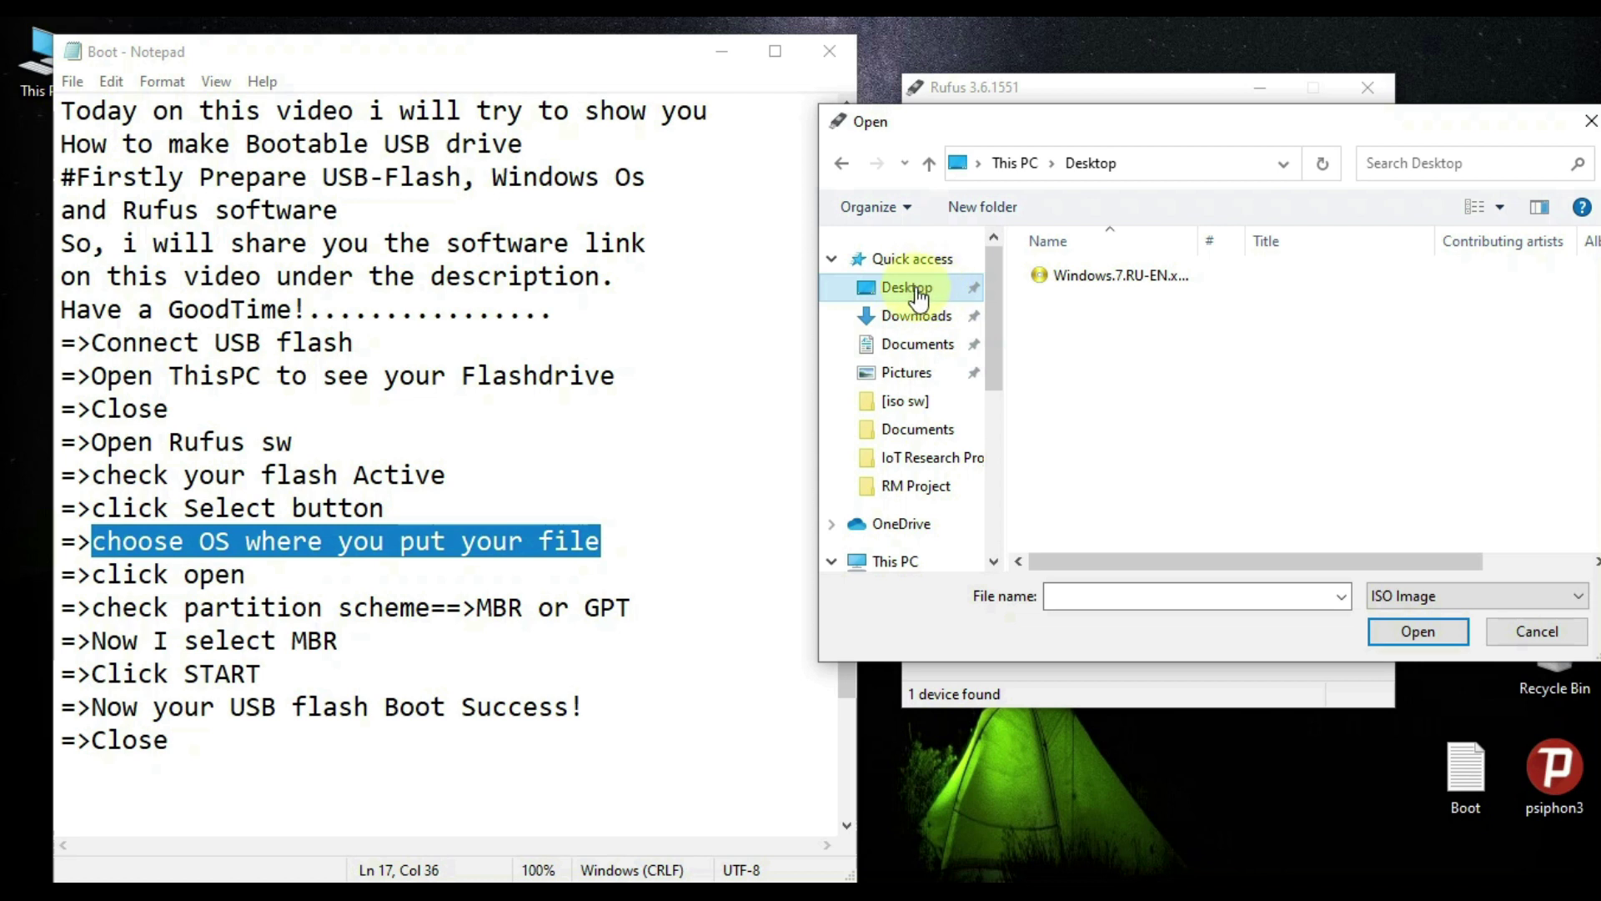
{"action": "left_click", "coordinate": [1109, 286]}
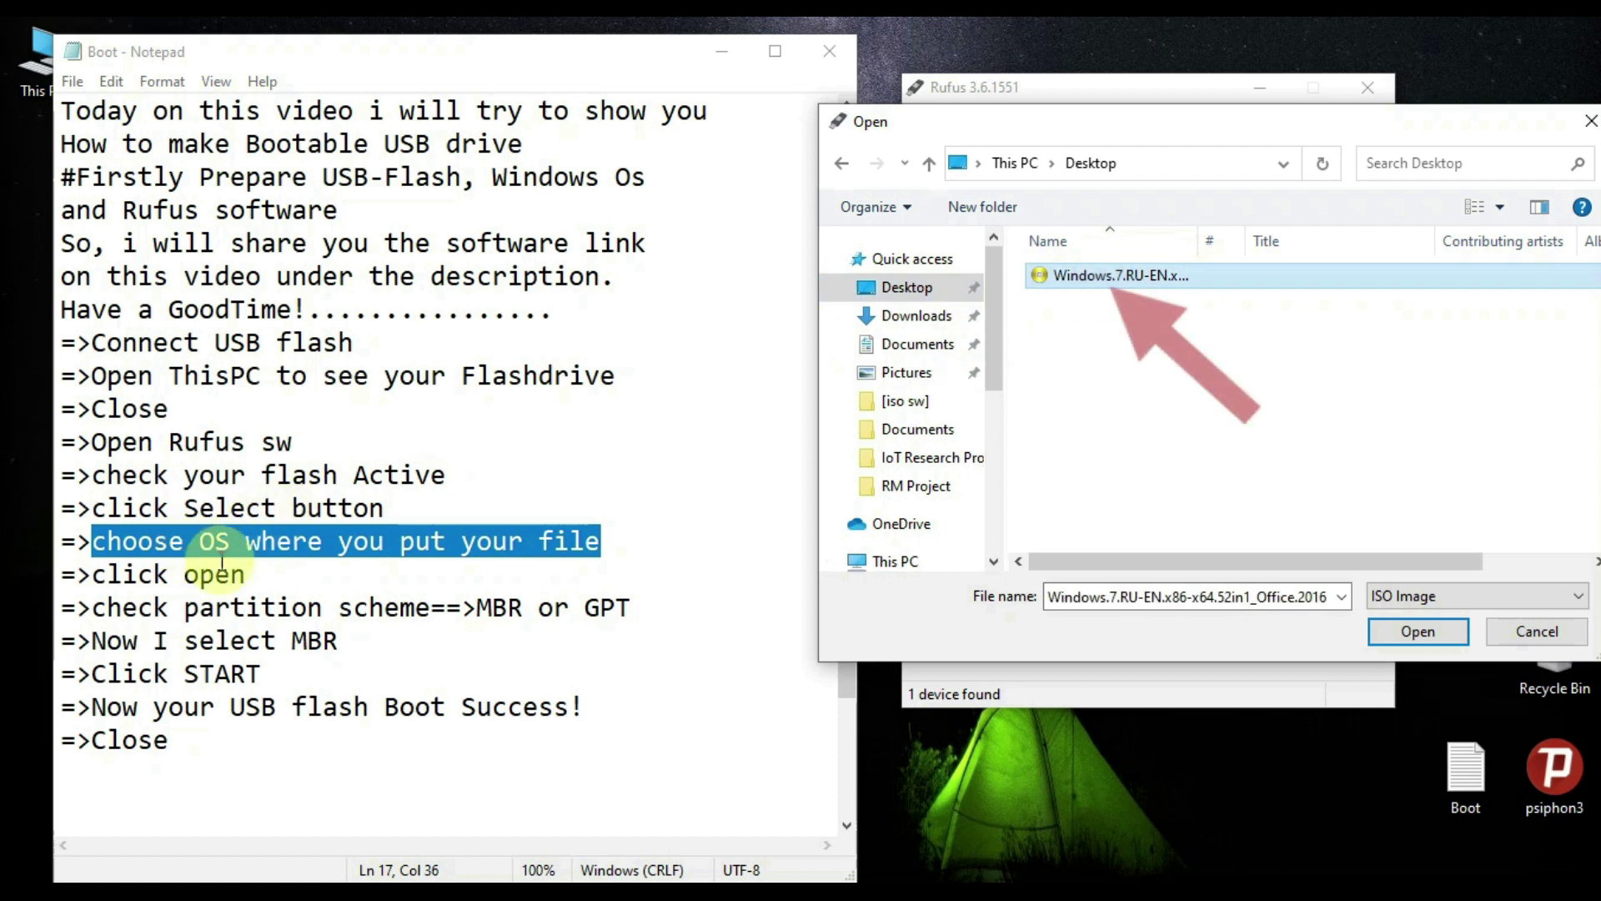
{"action": "left_click_drag", "start_coordinate": [92, 574], "coordinate": [237, 576]}
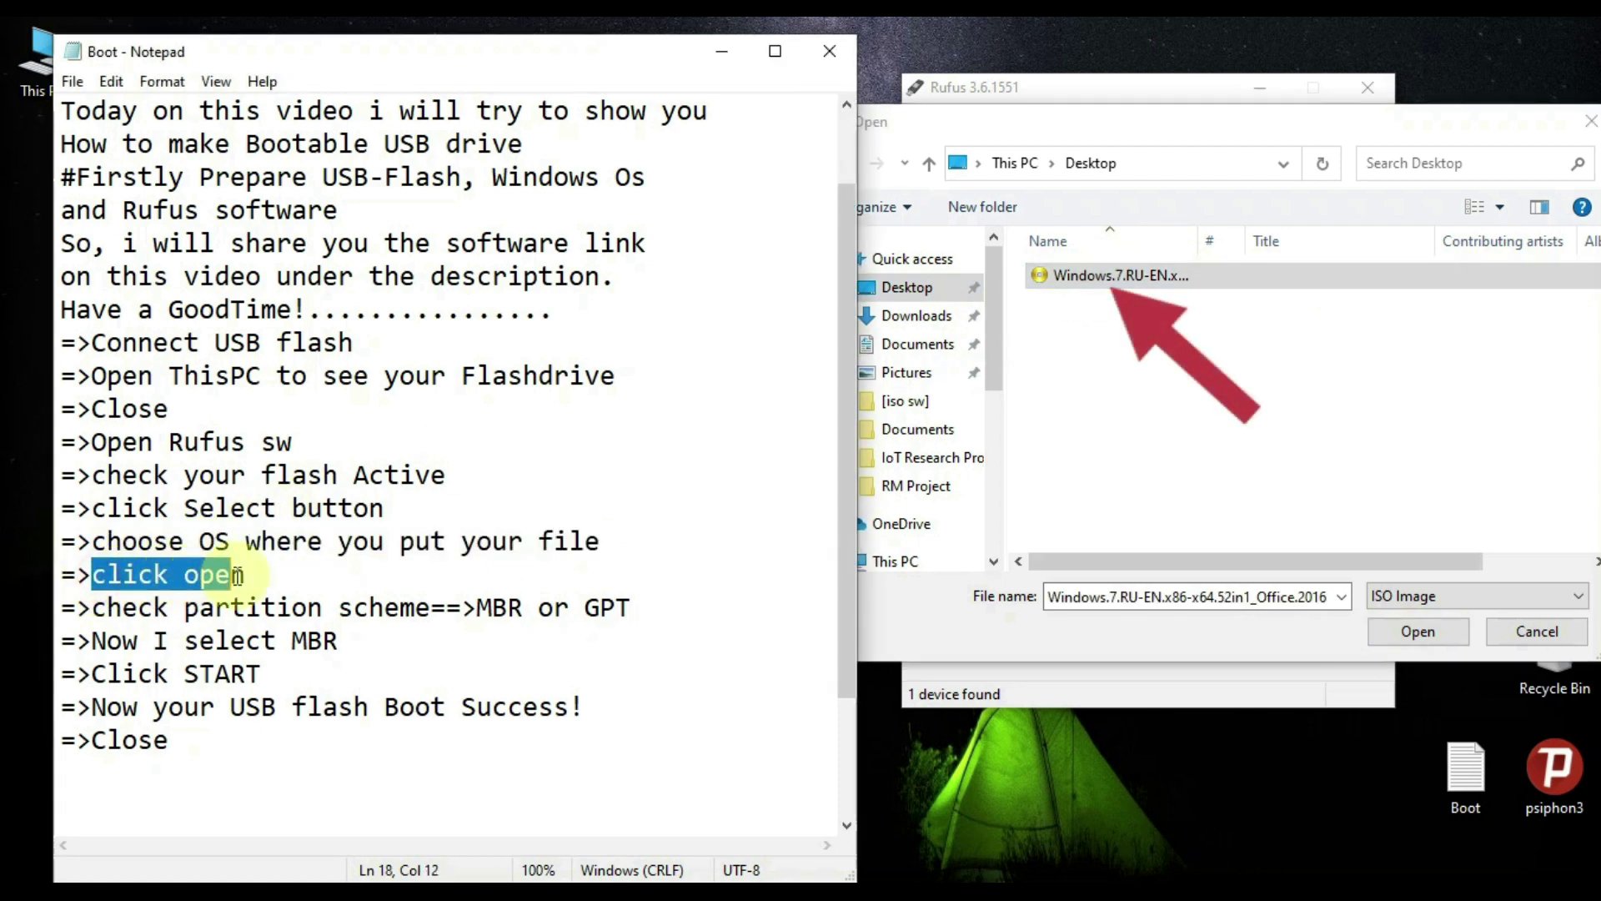
{"action": "left_click", "coordinate": [1095, 278]}
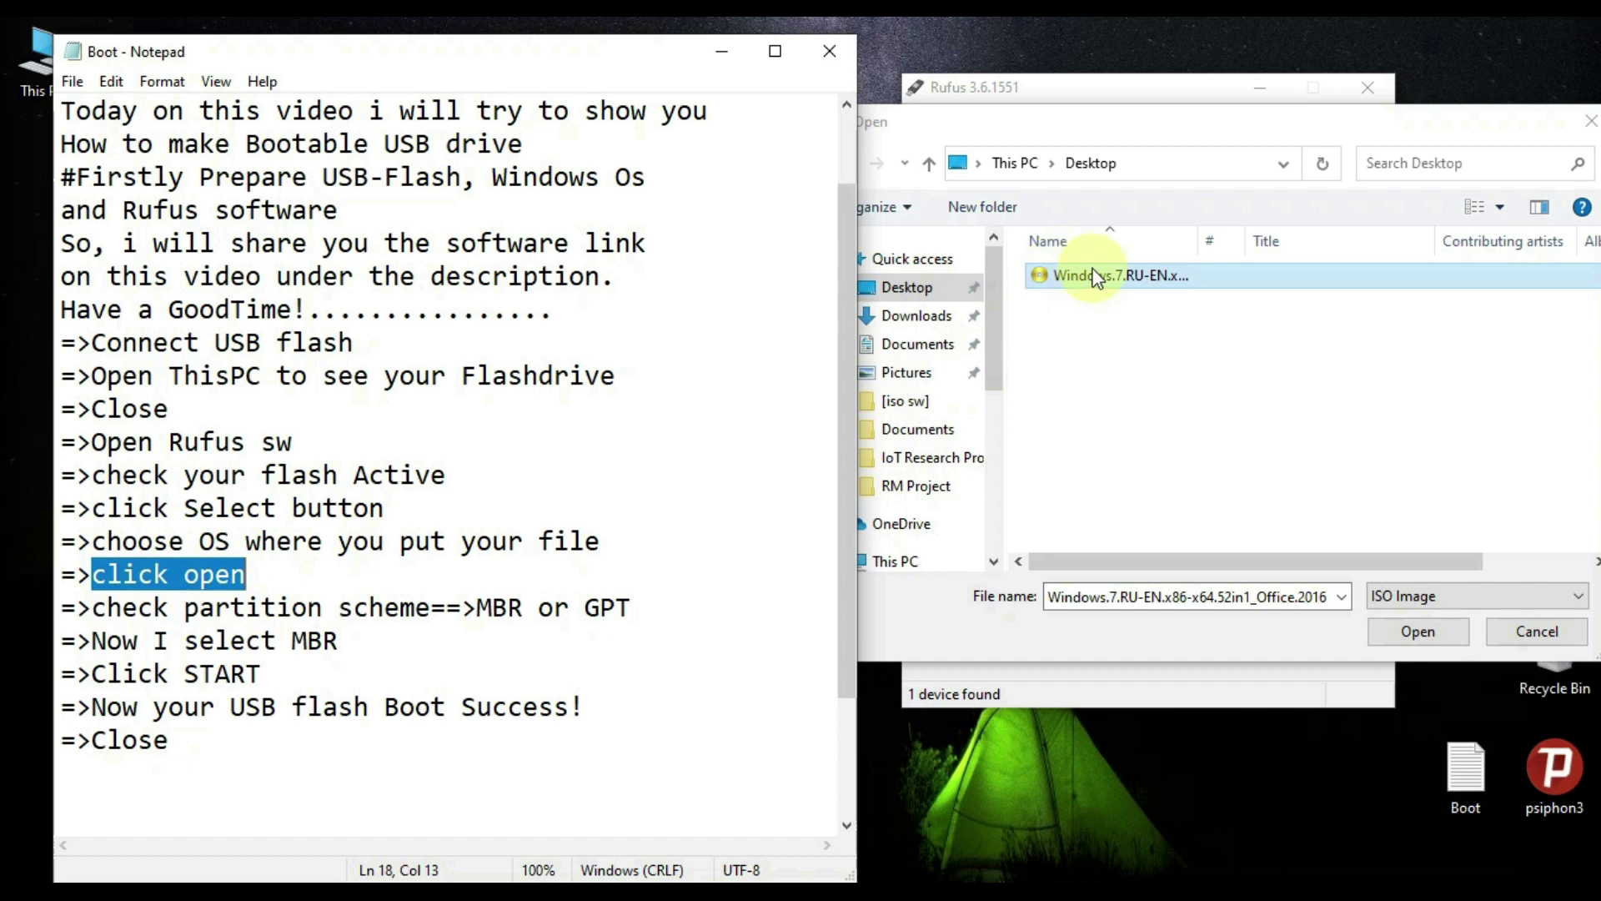
{"action": "left_click", "coordinate": [1417, 632]}
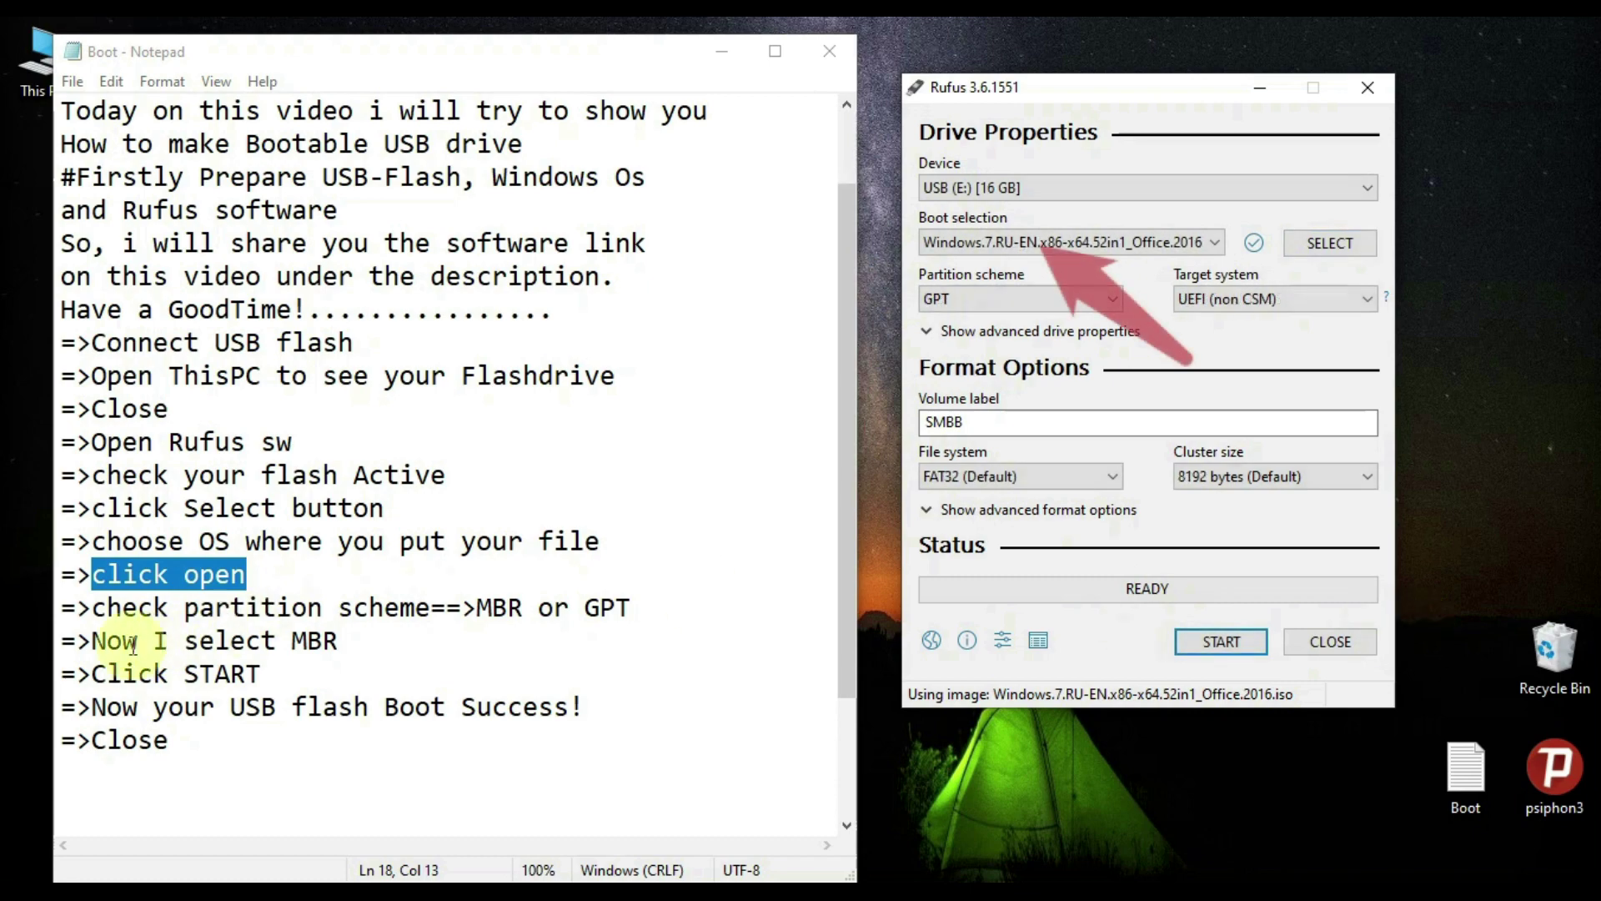
Highlight MBR and GPT in the notes' partition scheme line, try both schemes in Rufus and set the partition scheme to MBR.
{"action": "left_click_drag", "start_coordinate": [171, 607], "coordinate": [524, 608]}
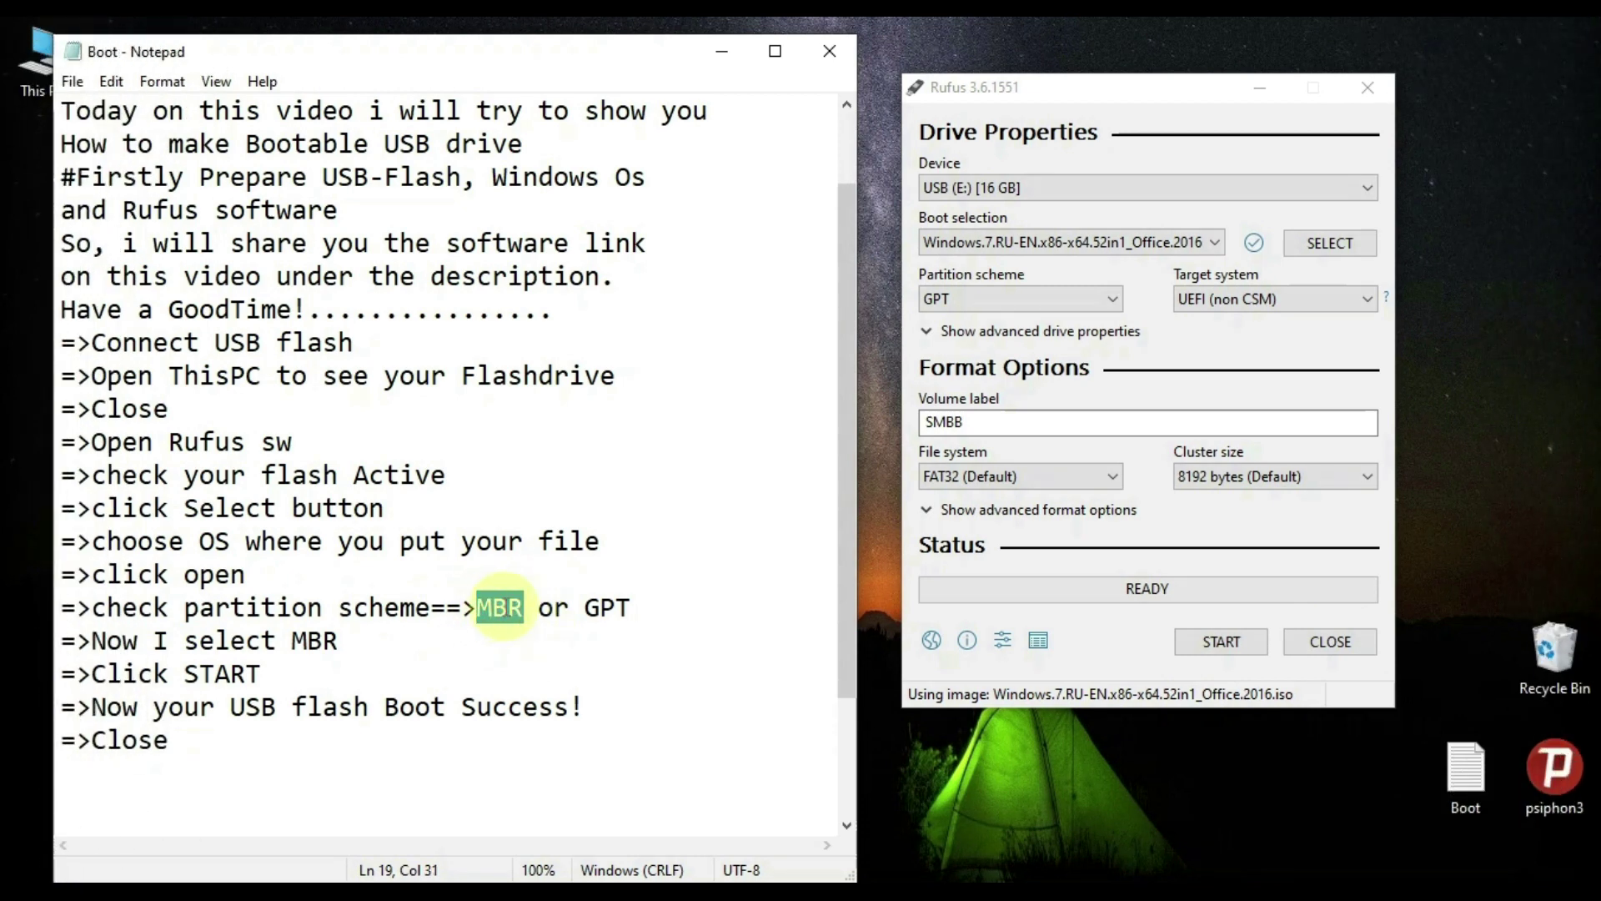
{"action": "left_click_drag", "start_coordinate": [584, 607], "coordinate": [639, 607]}
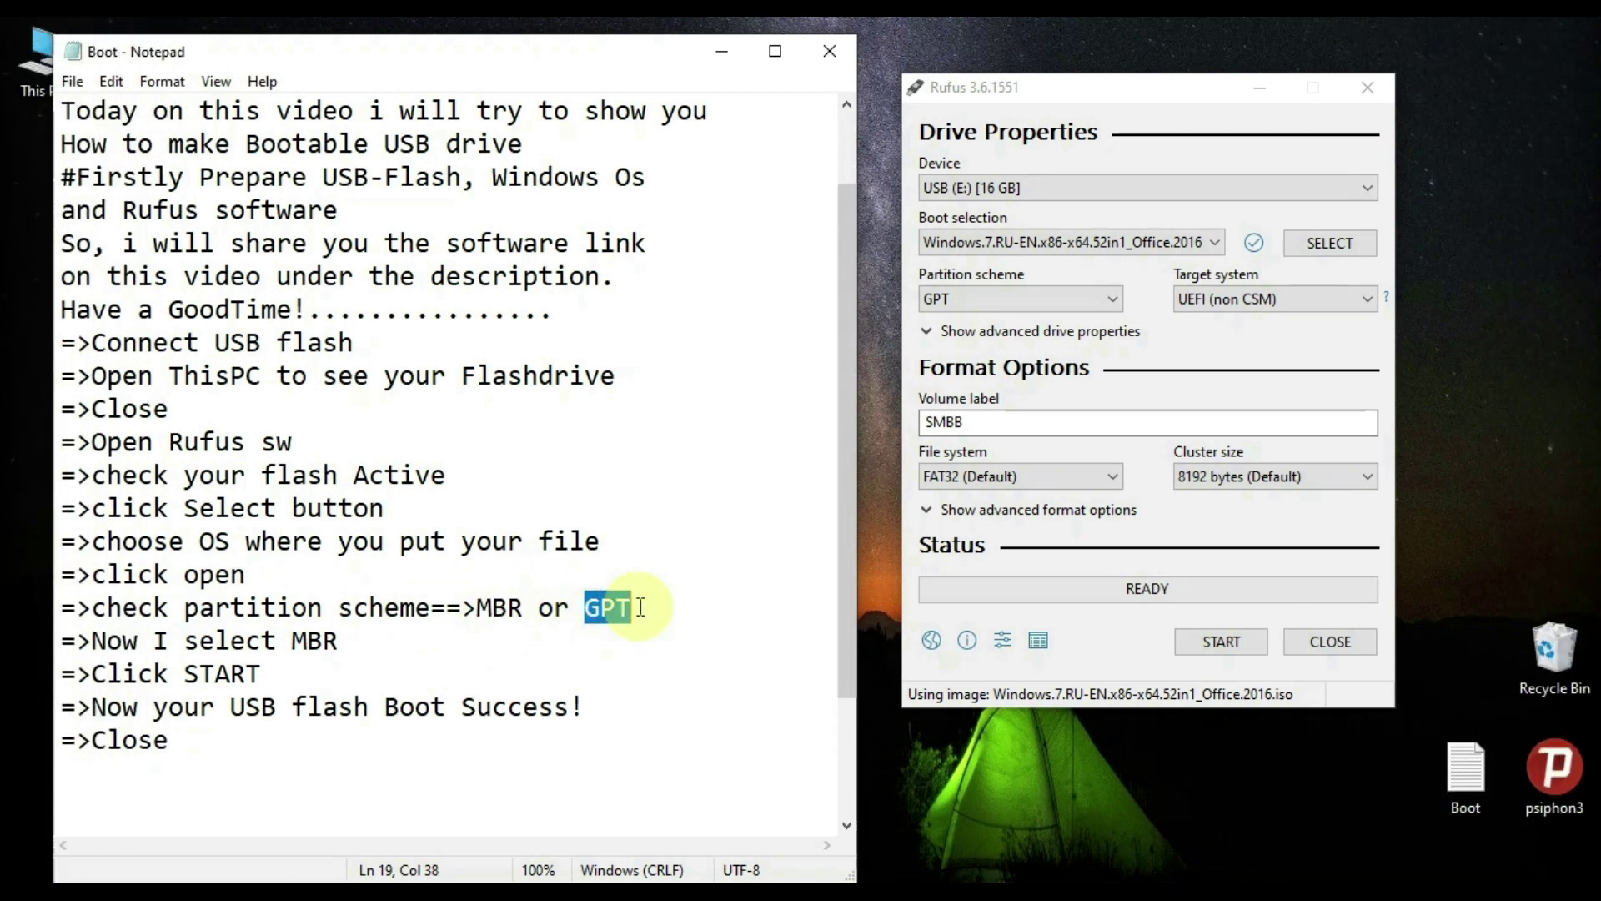
{"action": "left_click", "coordinate": [961, 297]}
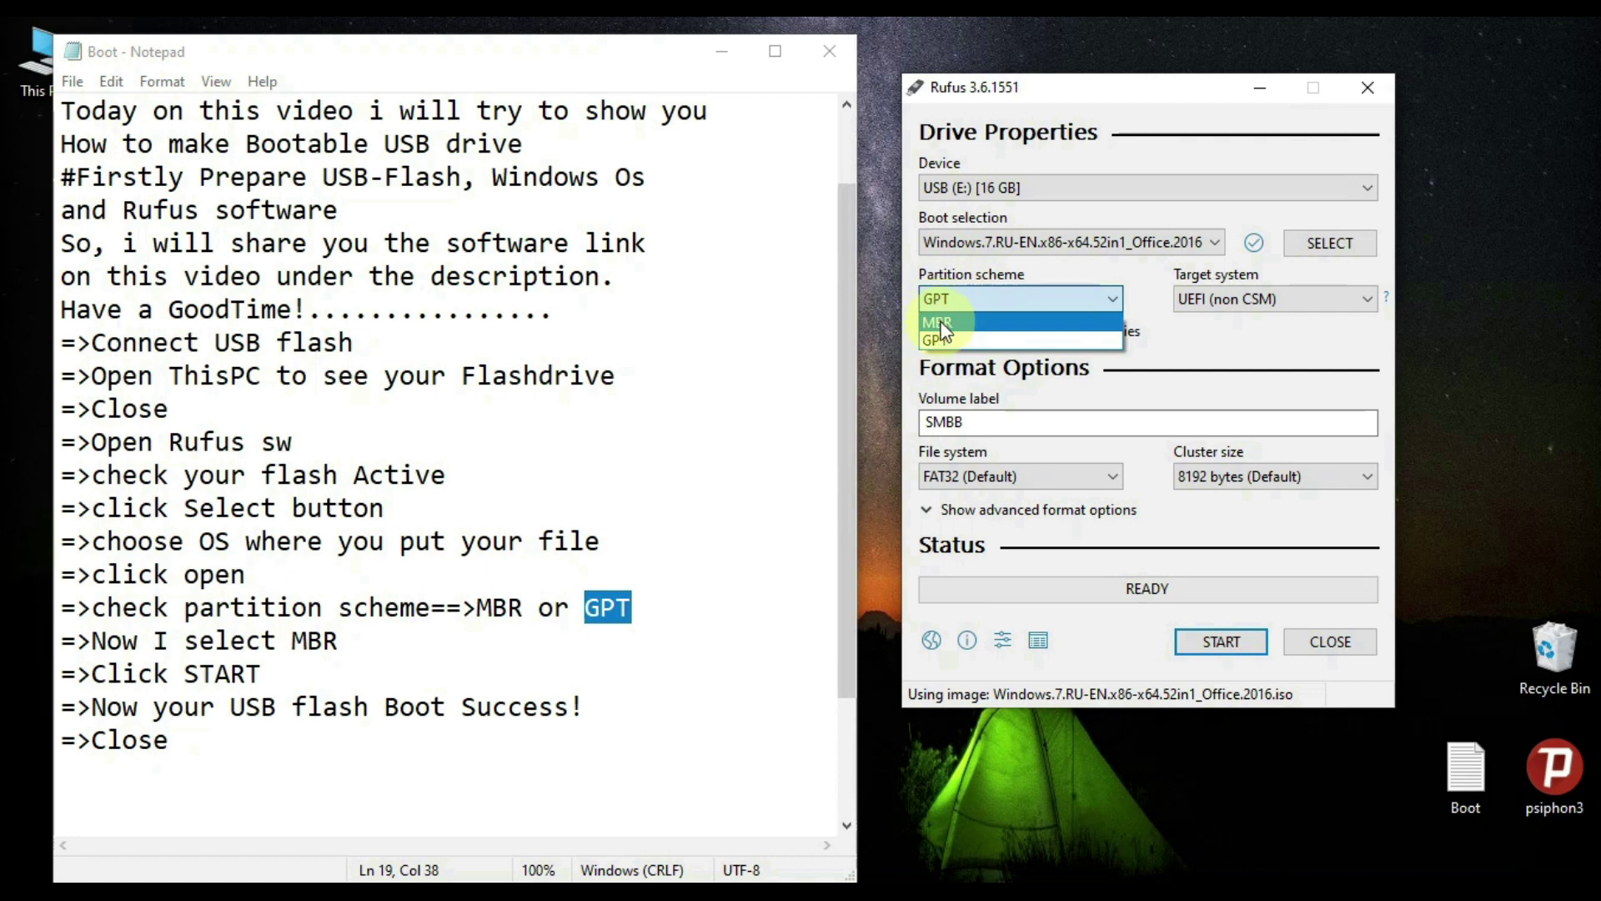
{"action": "left_click", "coordinate": [942, 322]}
{"action": "left_click", "coordinate": [960, 309]}
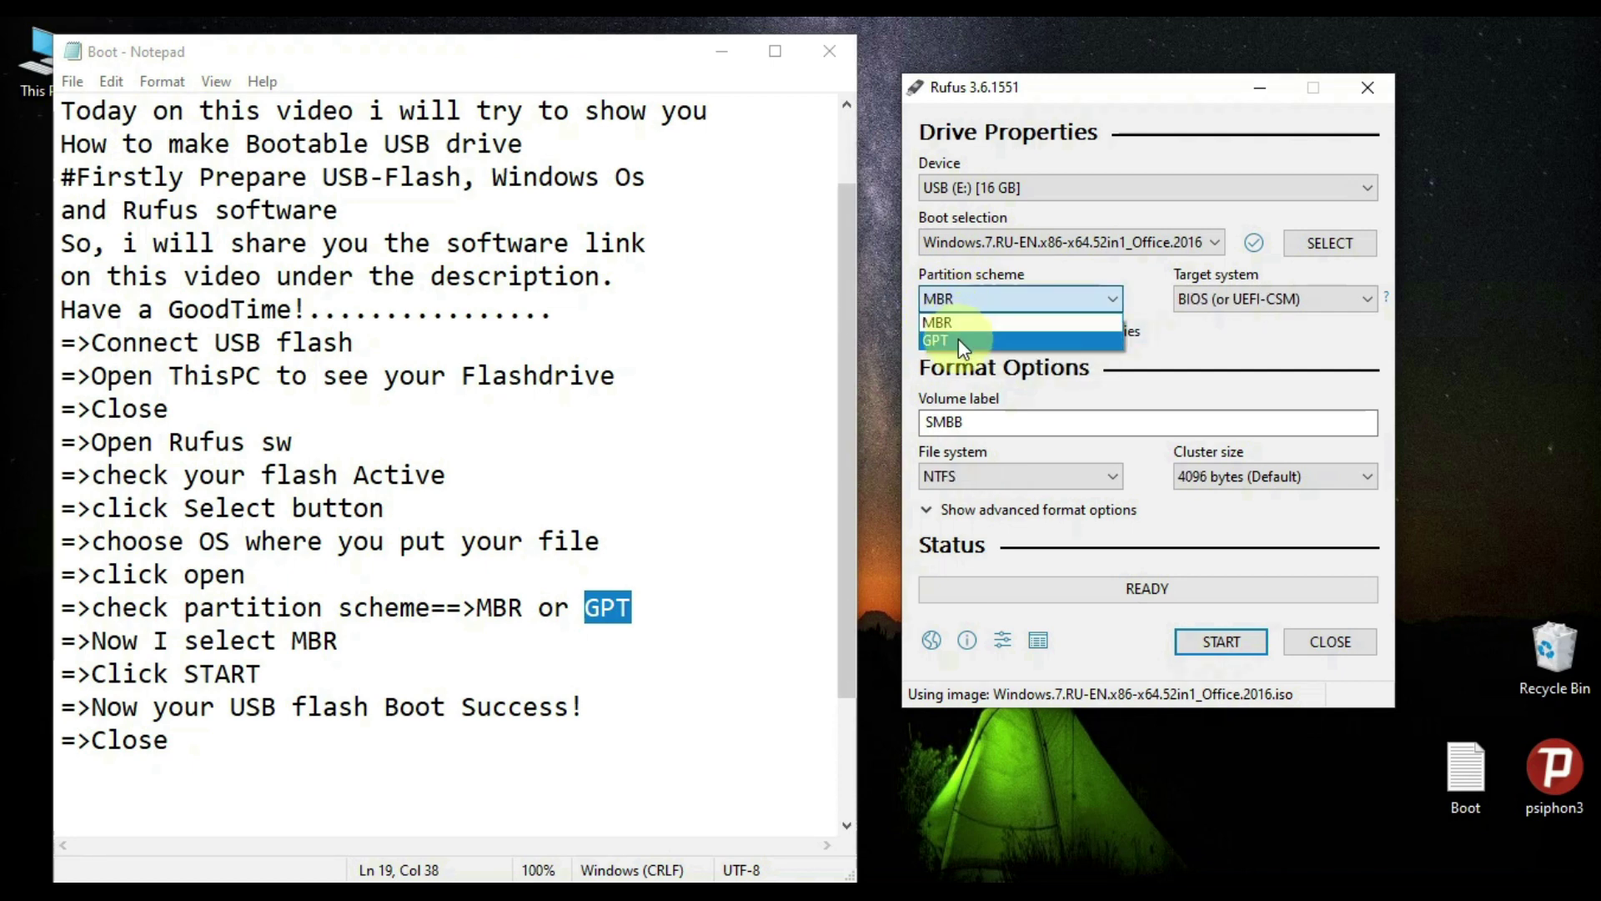
{"action": "left_click", "coordinate": [958, 339]}
{"action": "left_click", "coordinate": [951, 305]}
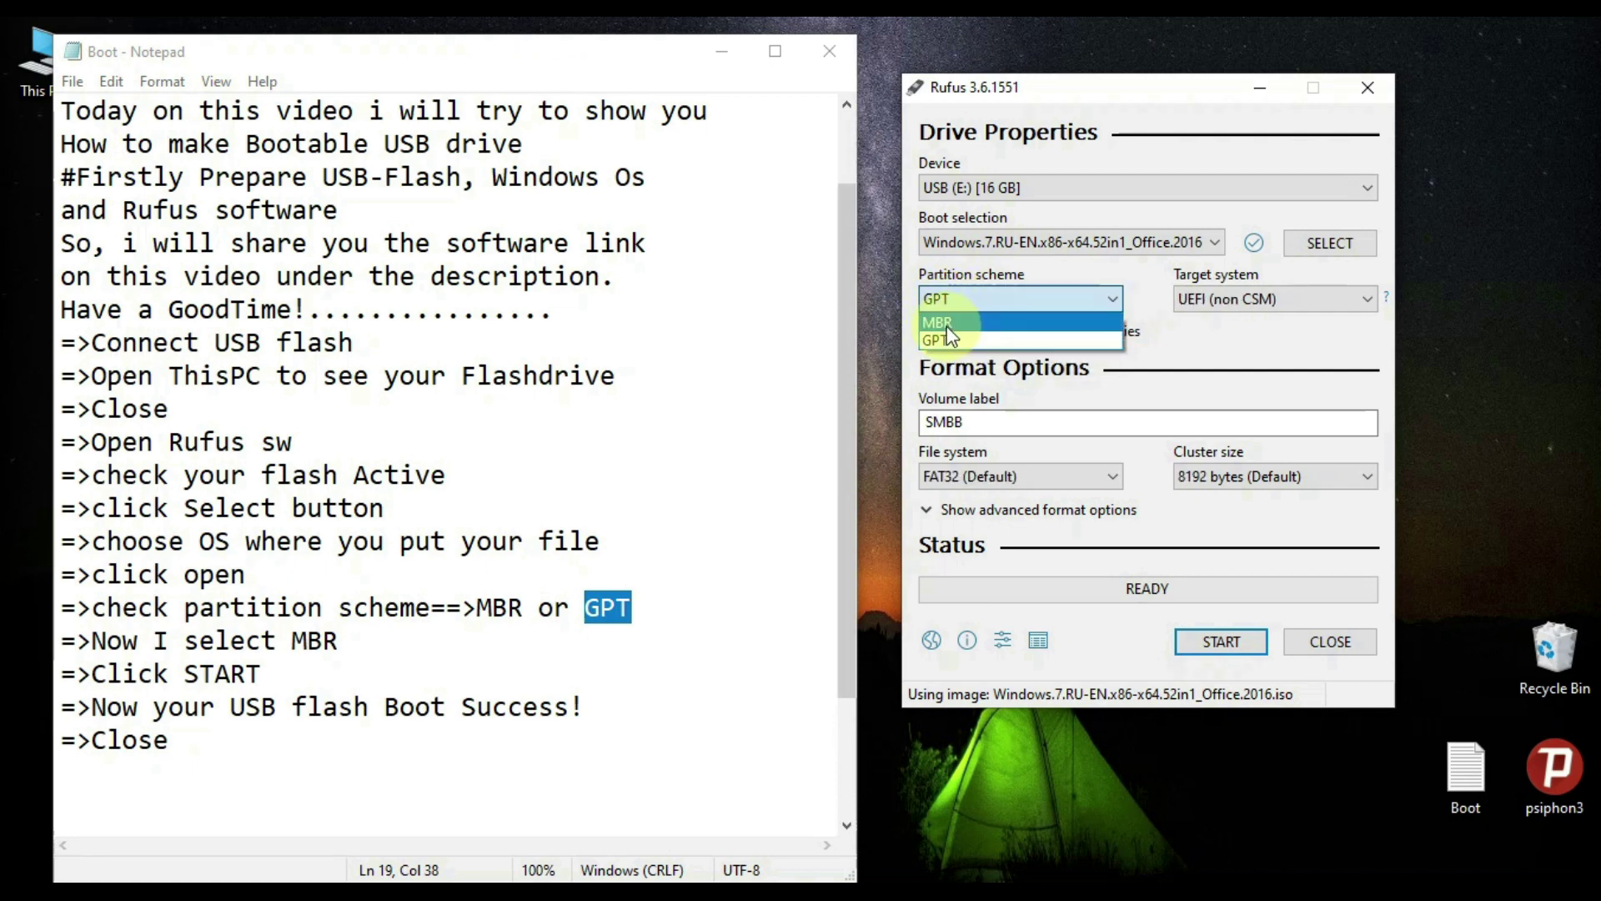
{"action": "left_click", "coordinate": [942, 323]}
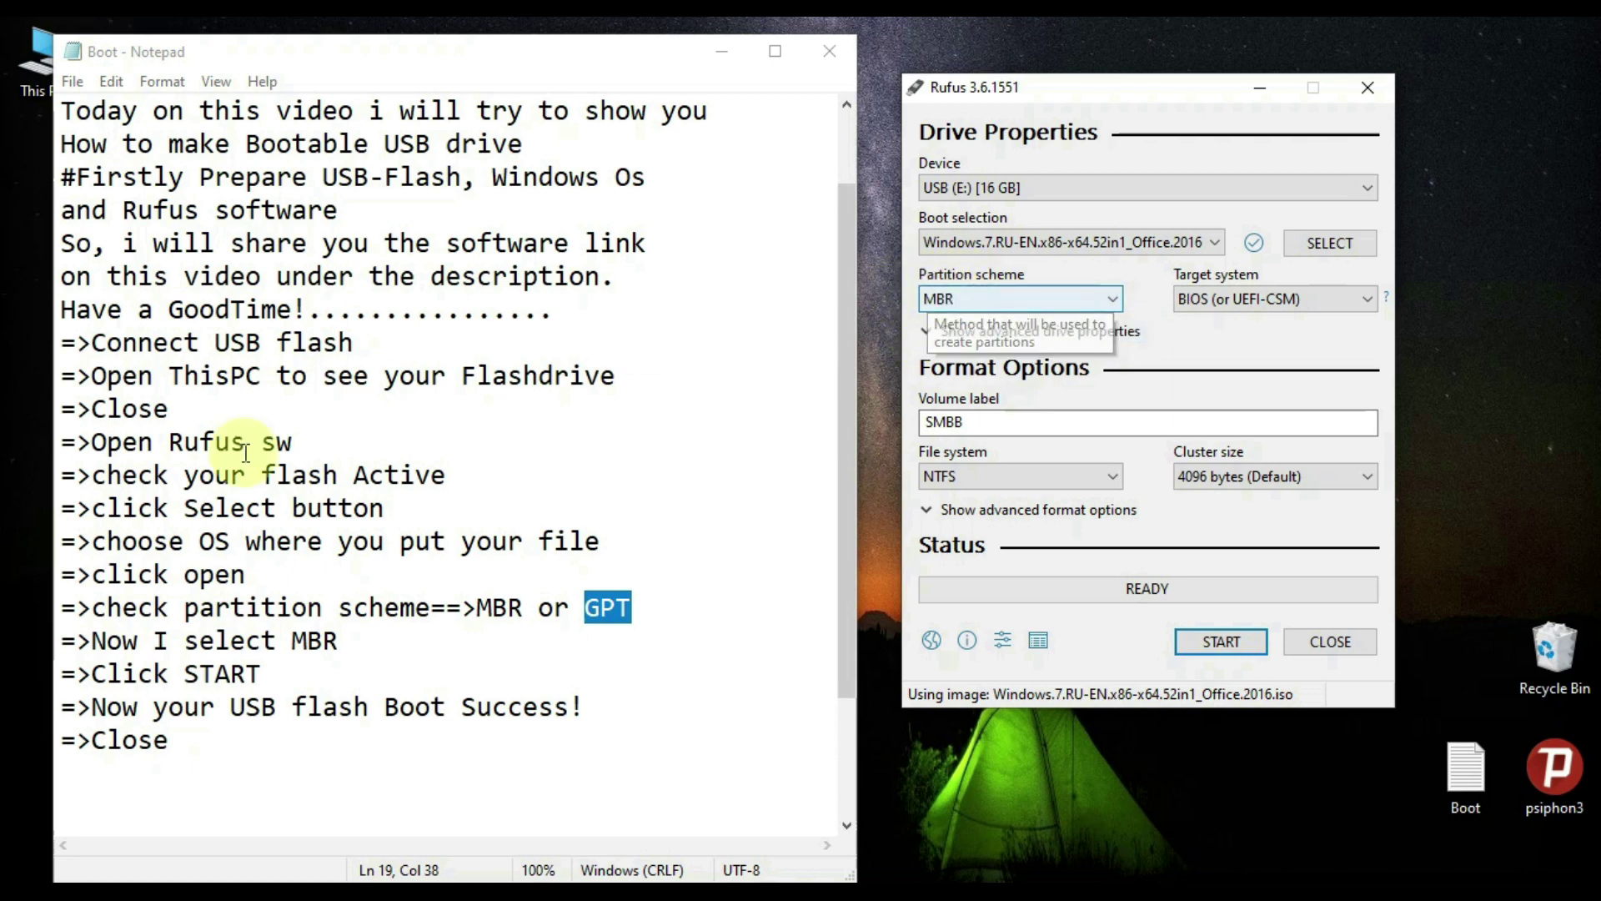
Highlight the MBR and START instructions in the notes and start writing the ISO to the USB flash drive in Rufus.
{"action": "left_click_drag", "start_coordinate": [102, 642], "coordinate": [329, 628]}
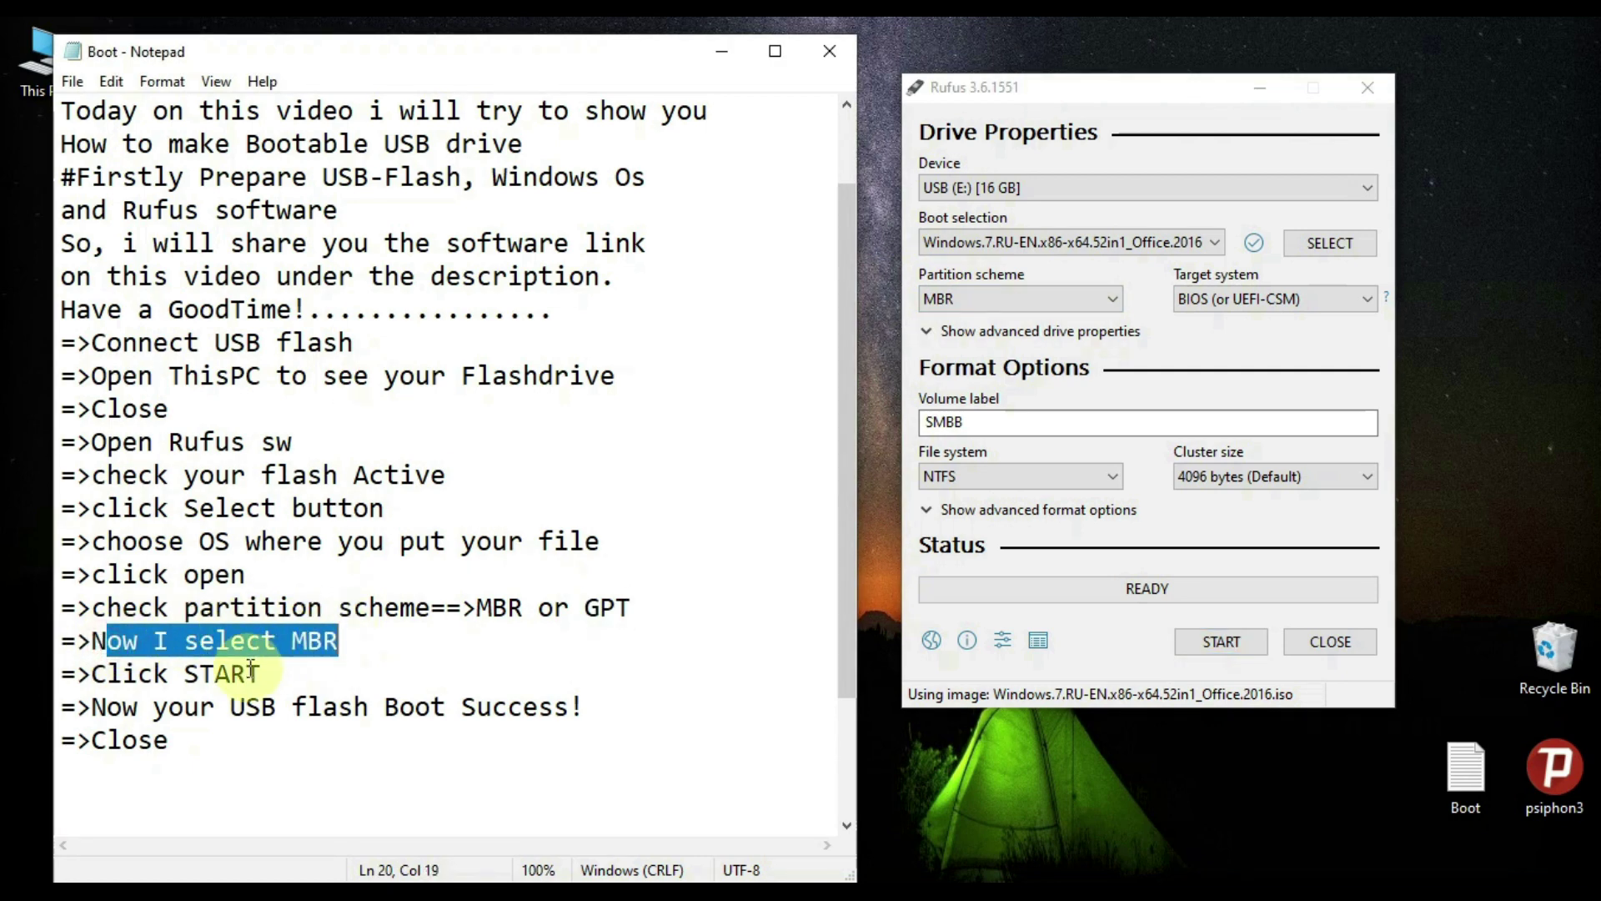
{"action": "left_click_drag", "start_coordinate": [261, 675], "coordinate": [97, 675]}
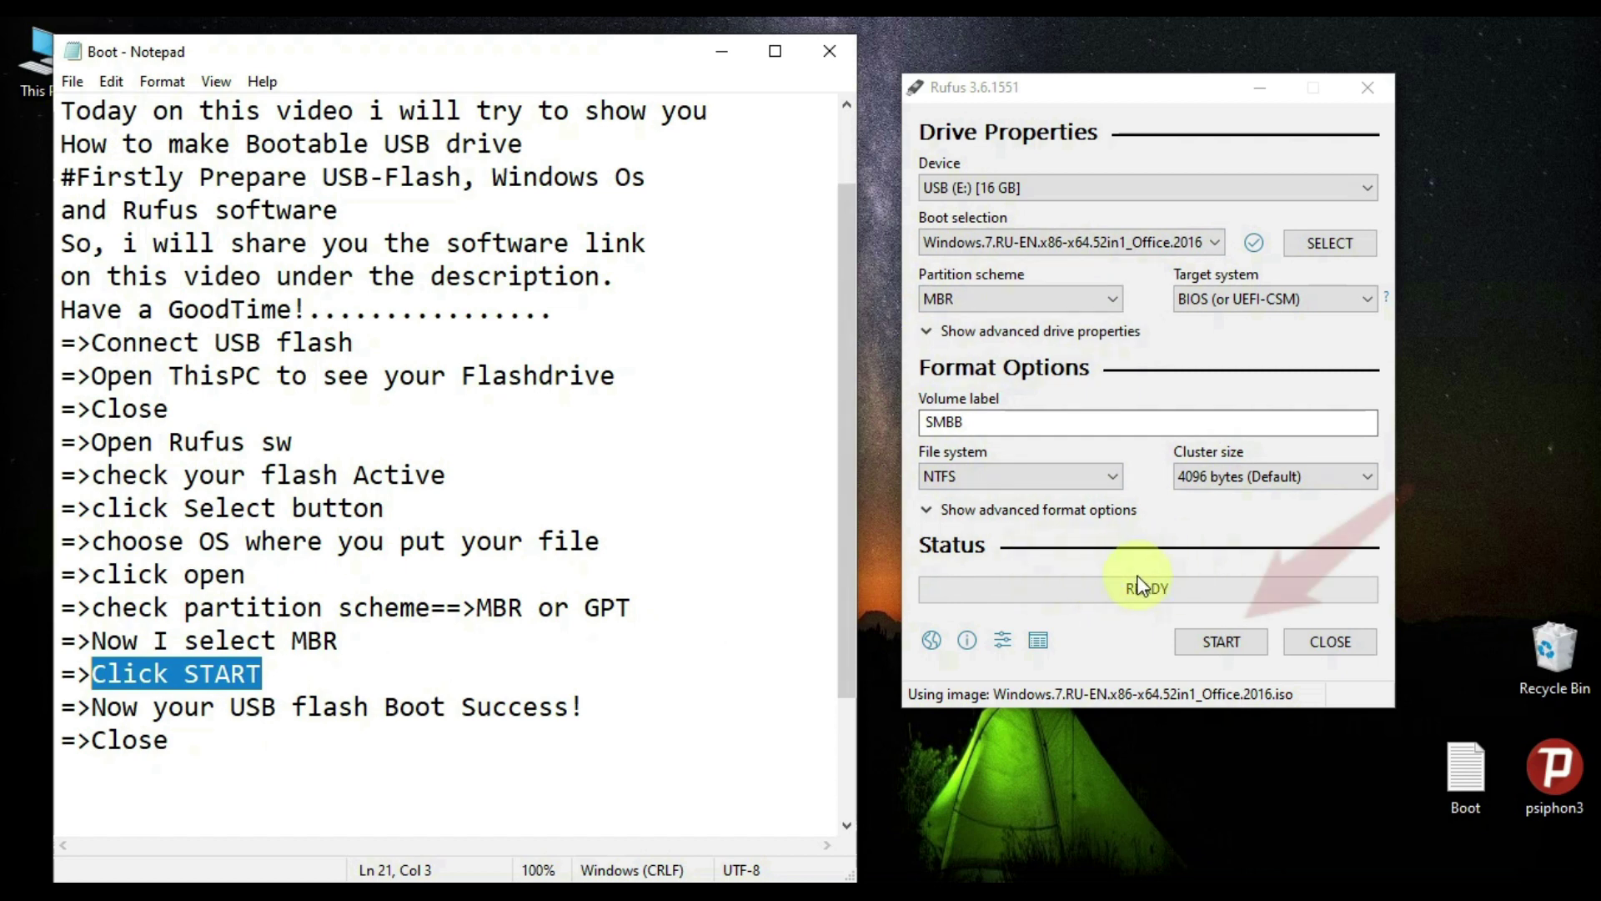
{"action": "left_click", "coordinate": [1209, 644]}
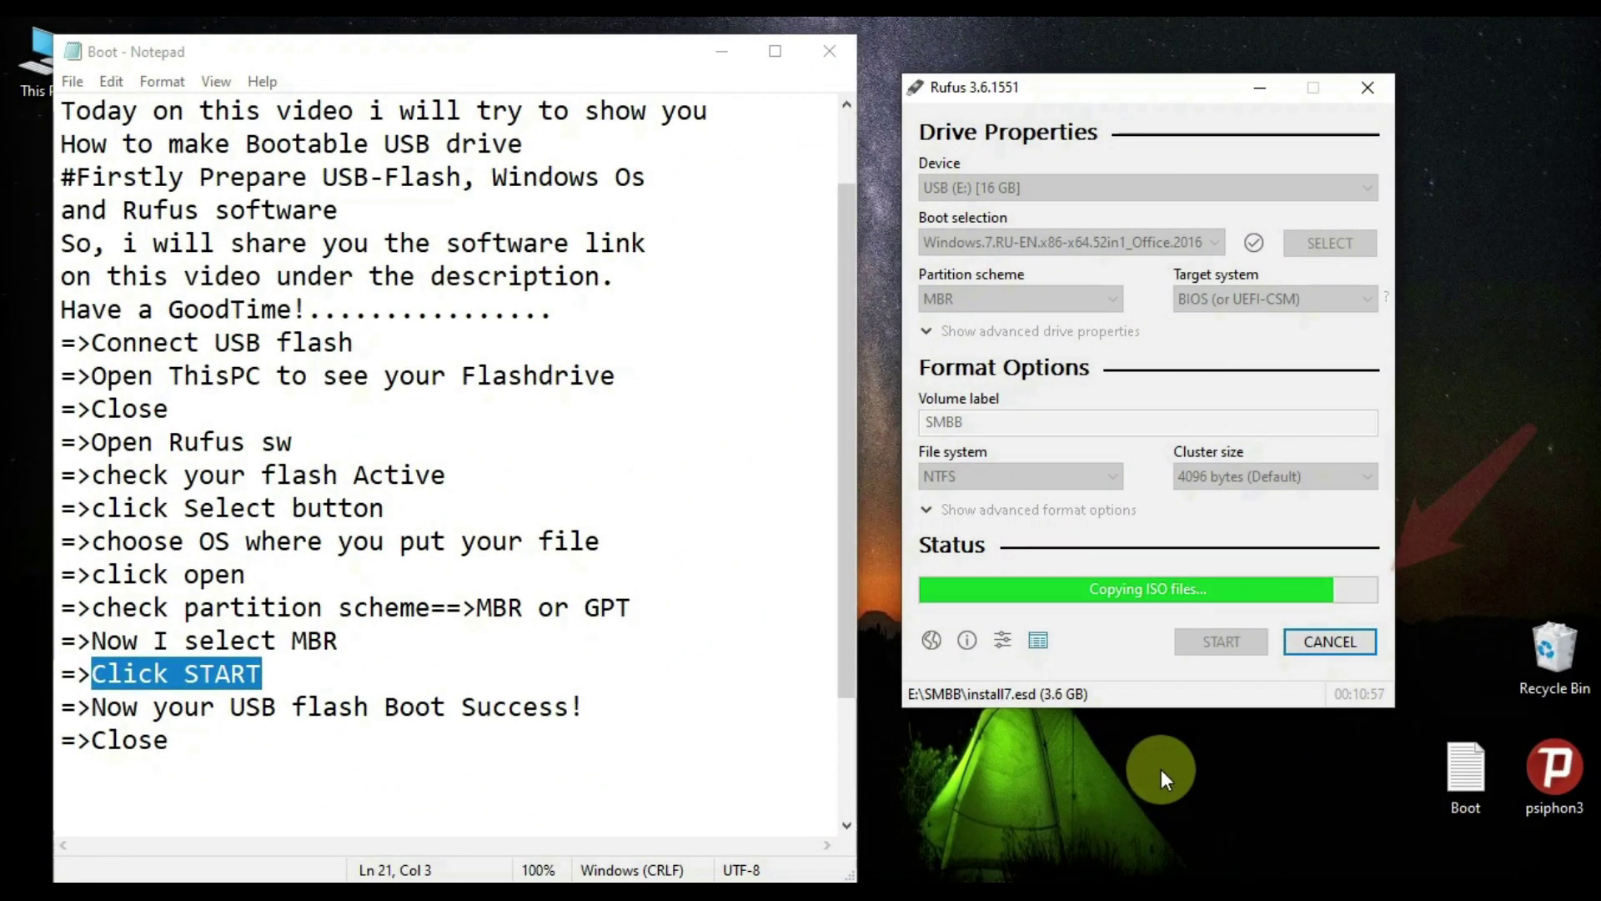
Highlight the "Now your USB flash Boot Success!" and "Close" lines in the notes and close Rufus.
{"action": "mouse_move", "coordinate": [91, 708]}
{"action": "left_mouse_down"}
{"action": "mouse_move", "coordinate": [137, 707]}
{"action": "mouse_move", "coordinate": [185, 673]}
{"action": "mouse_move", "coordinate": [231, 709]}
{"action": "mouse_move", "coordinate": [273, 713]}
{"action": "mouse_move", "coordinate": [588, 707]}
{"action": "left_mouse_up"}
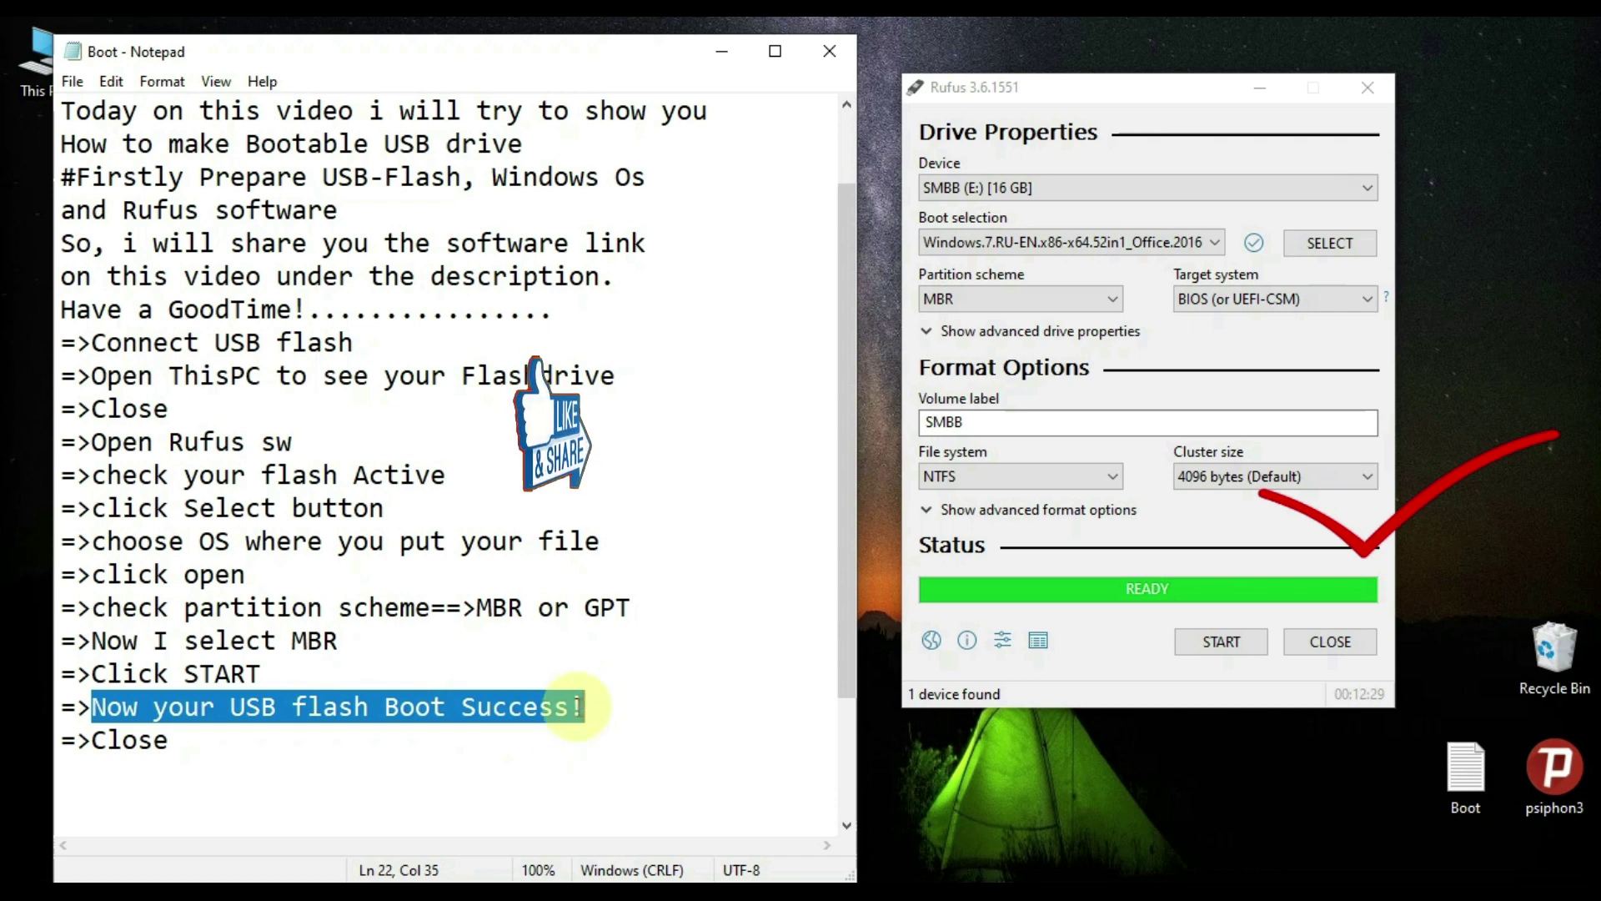
{"action": "left_click", "coordinate": [97, 738]}
{"action": "left_click_drag", "start_coordinate": [143, 740], "coordinate": [192, 740]}
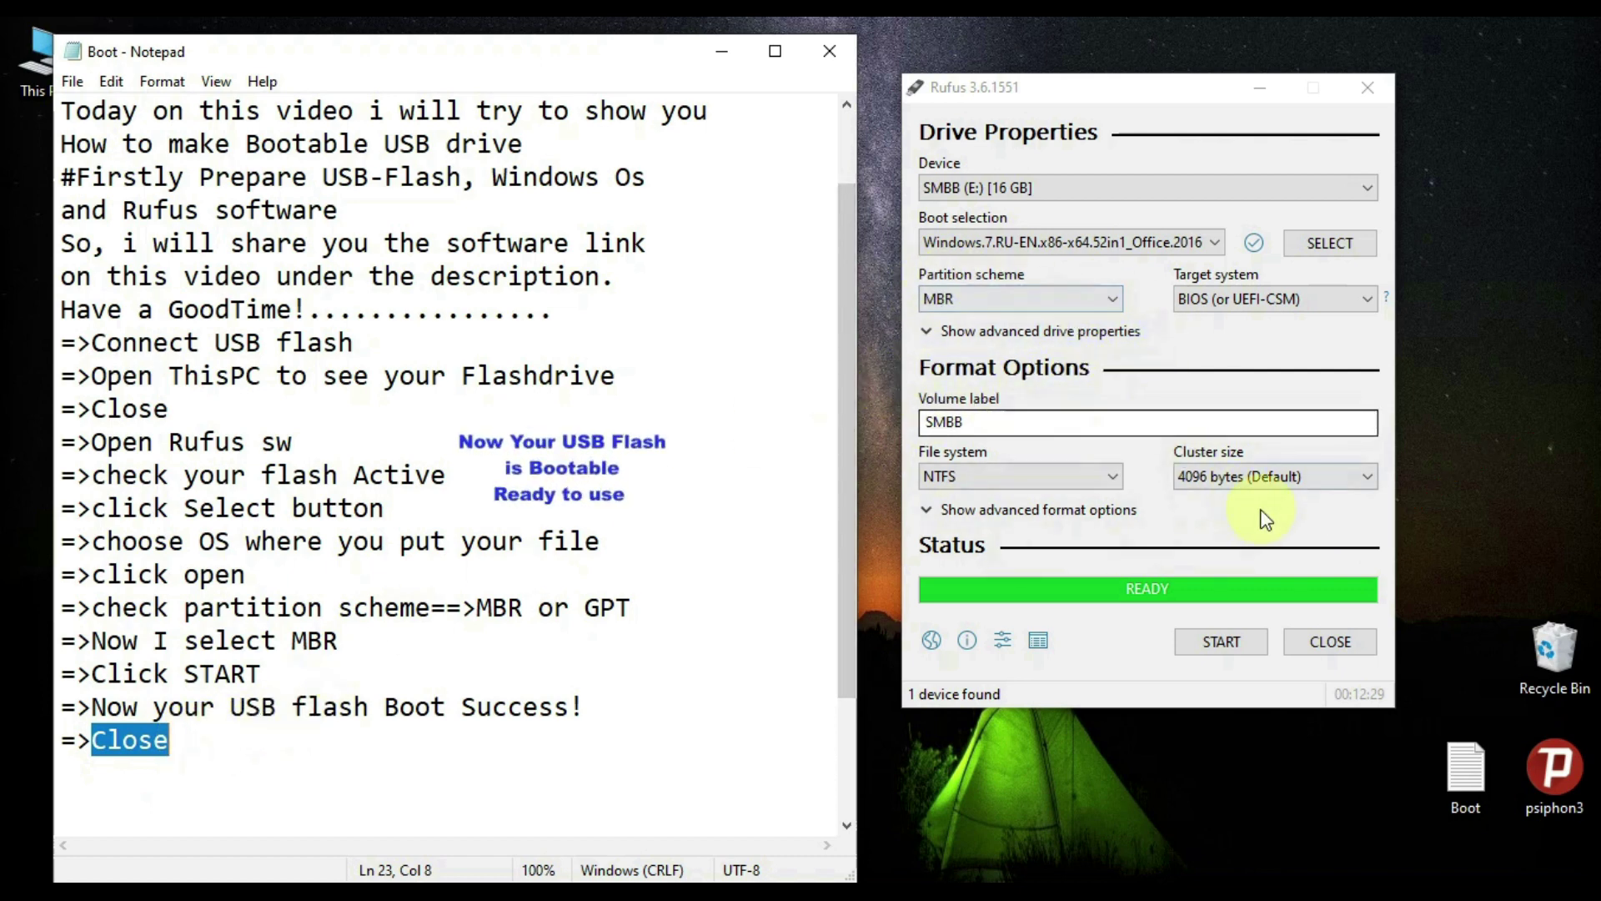
{"action": "left_click", "coordinate": [1361, 647]}
{"action": "left_click", "coordinate": [1358, 639]}
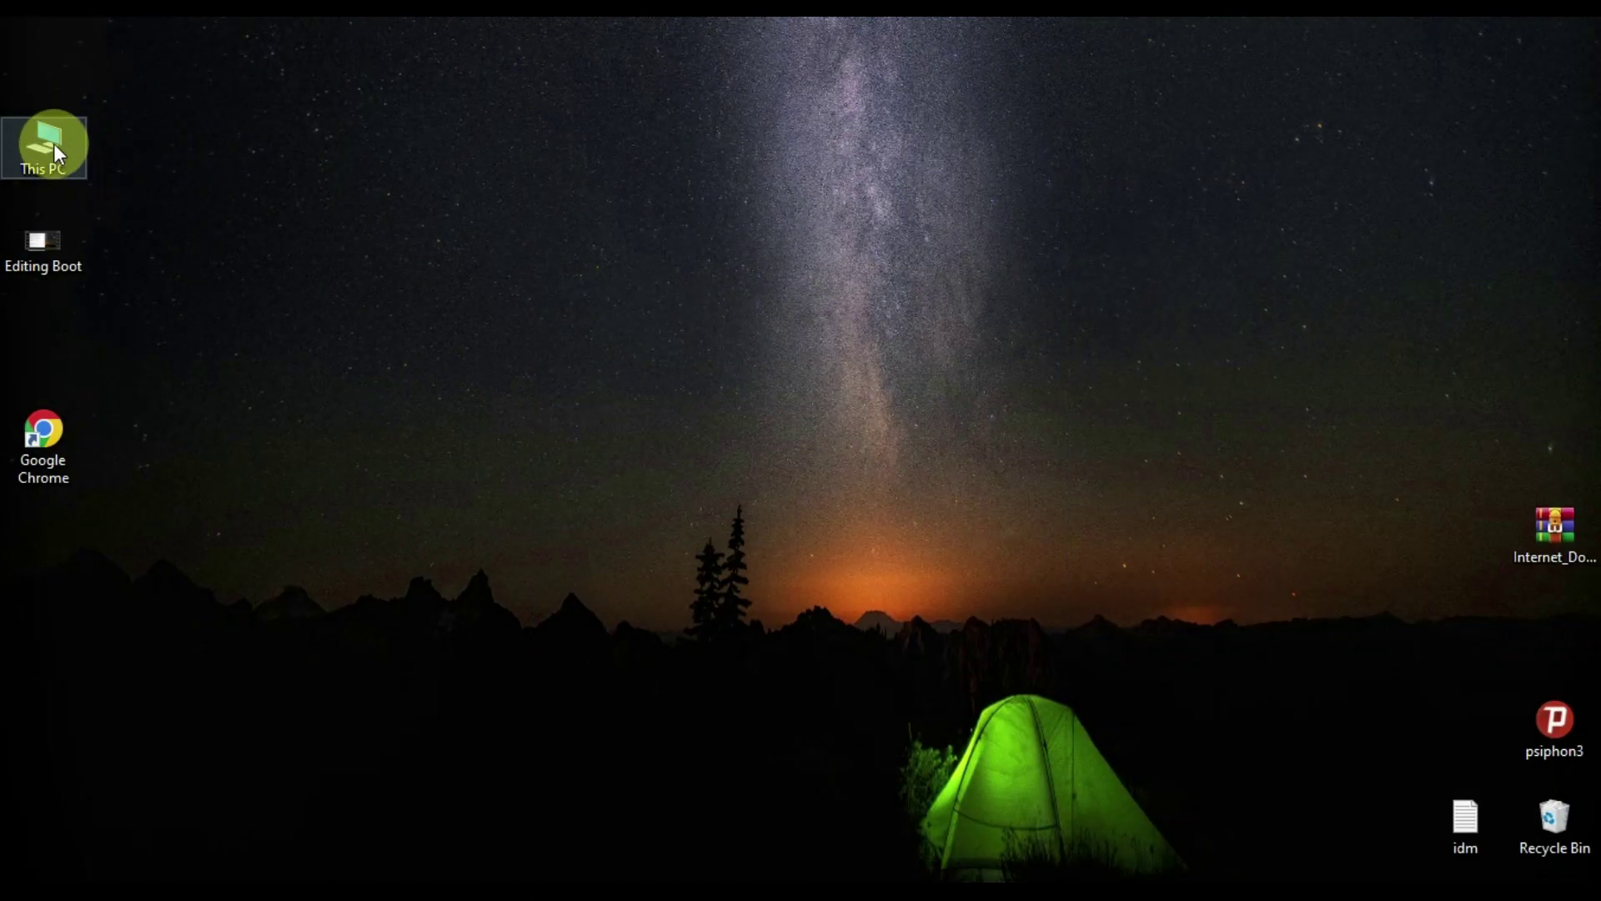
Open This PC from the desktop.
{"action": "right_click", "coordinate": [55, 147]}
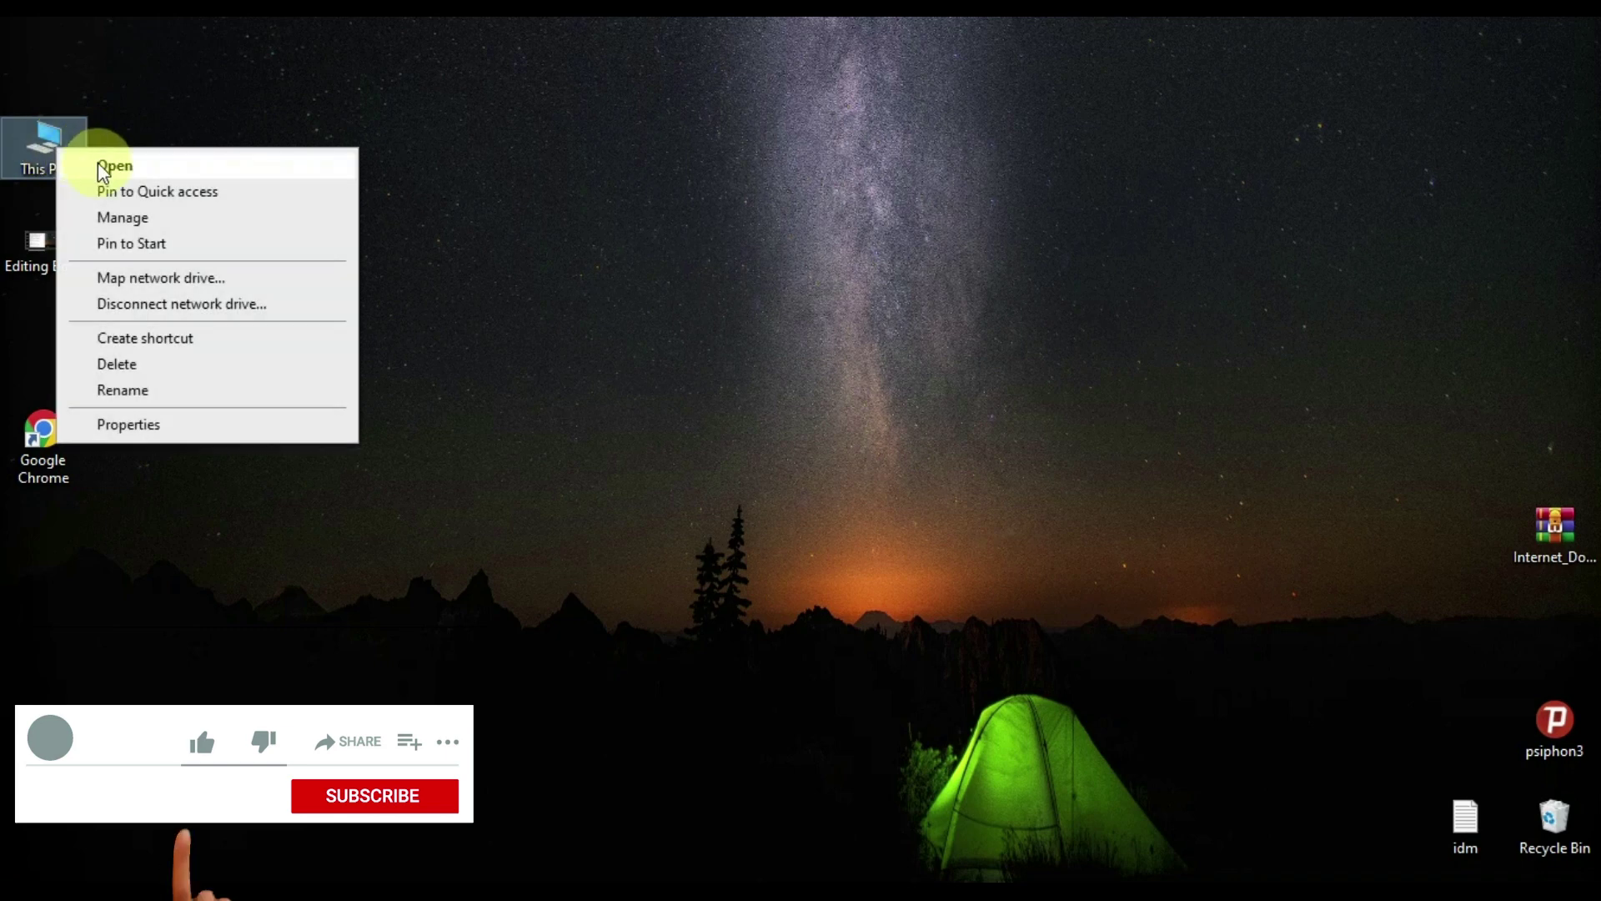
{"action": "left_click", "coordinate": [156, 168]}
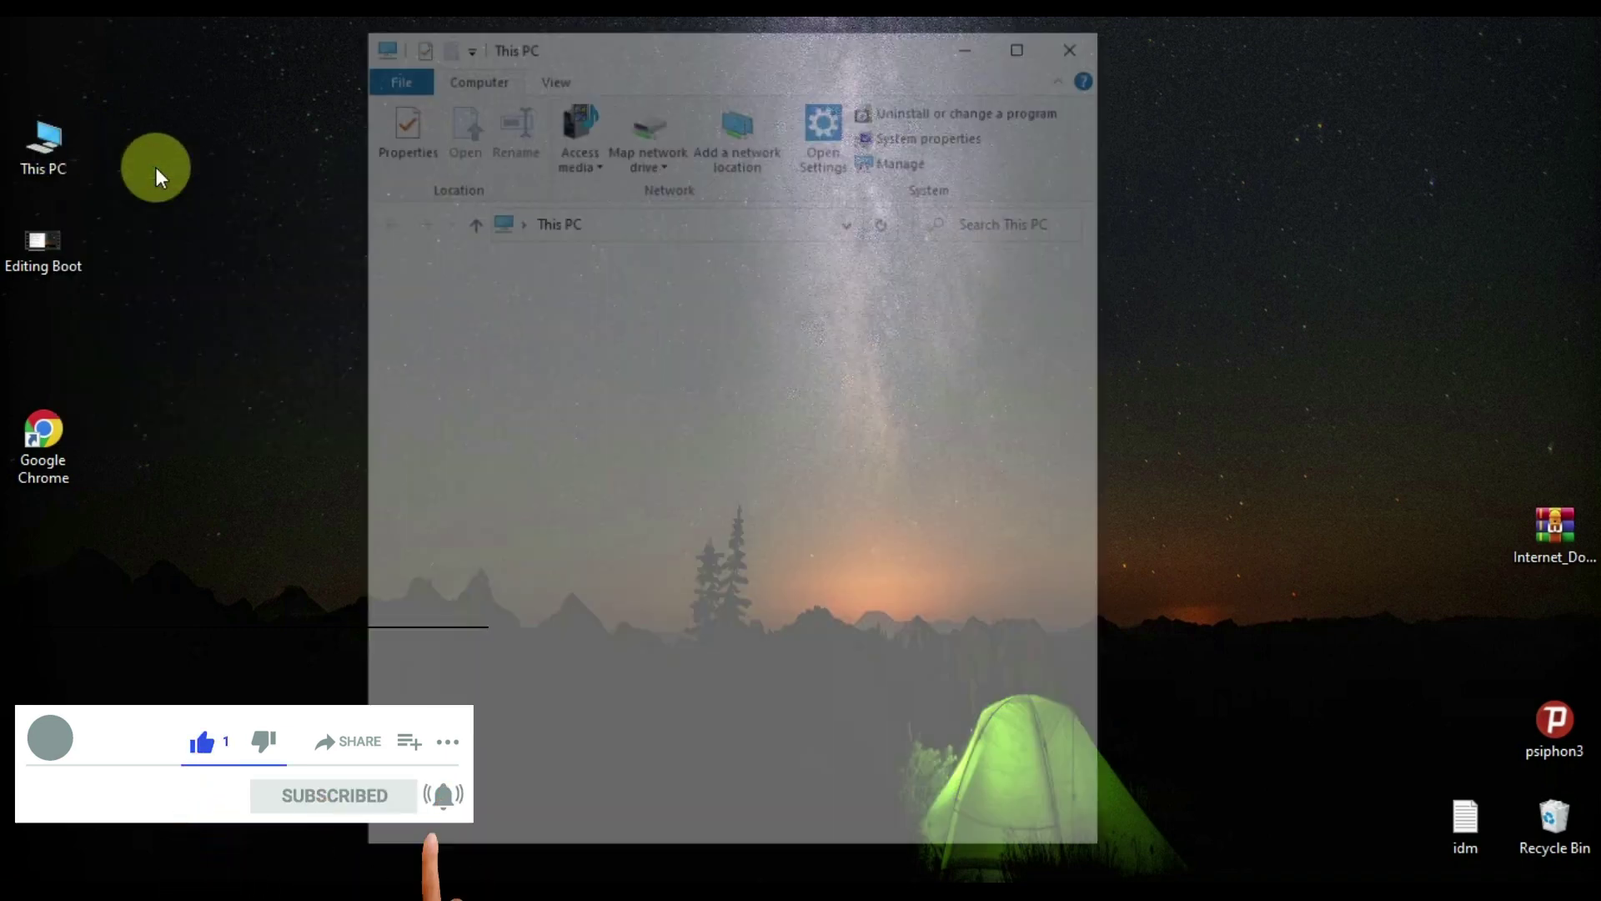